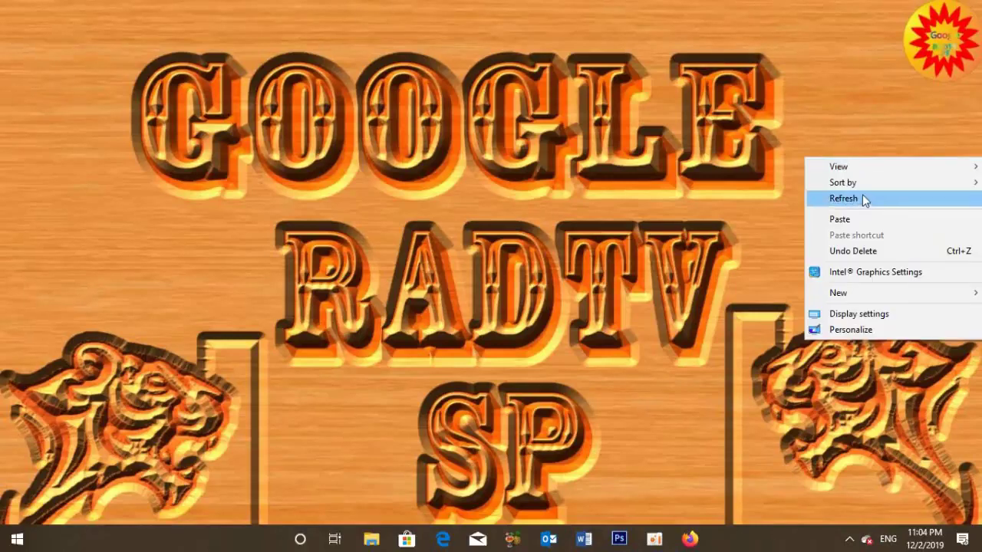
# Step: Refresh the Windows desktop repeatedly from its right-click menu
pyautogui.click(864, 188)
pyautogui.rightClick(862, 145)
pyautogui.click(870, 190)
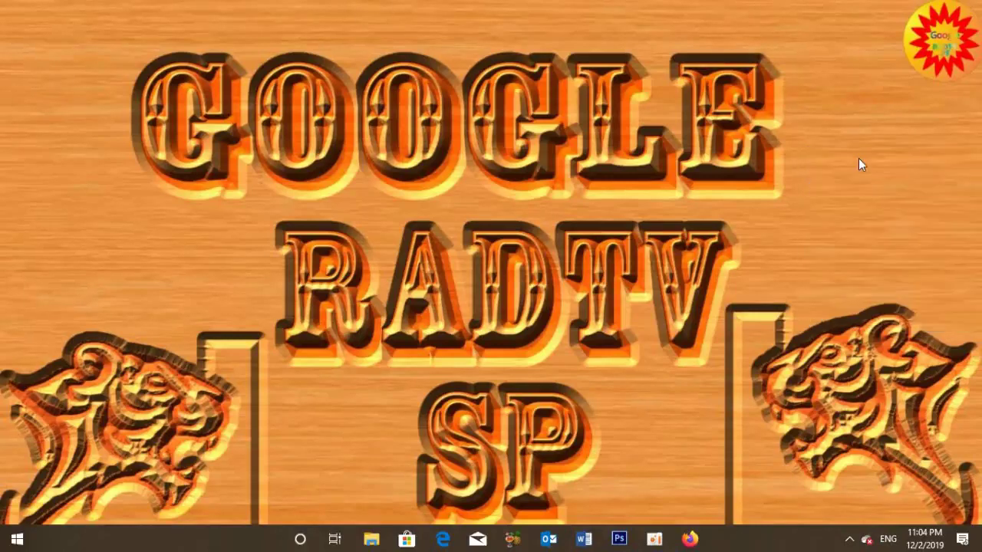
pyautogui.rightClick(858, 157)
pyautogui.click(868, 204)
pyautogui.rightClick(852, 161)
pyautogui.click(859, 201)
pyautogui.rightClick(860, 173)
pyautogui.click(864, 215)
pyautogui.rightClick(846, 149)
pyautogui.click(853, 189)
pyautogui.rightClick(841, 141)
pyautogui.click(855, 181)
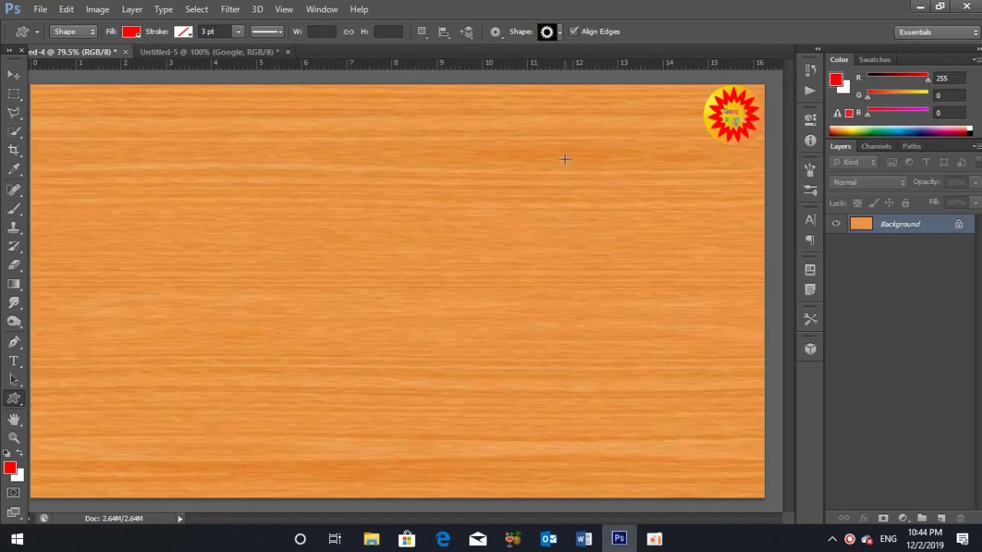
pyautogui.press('v')
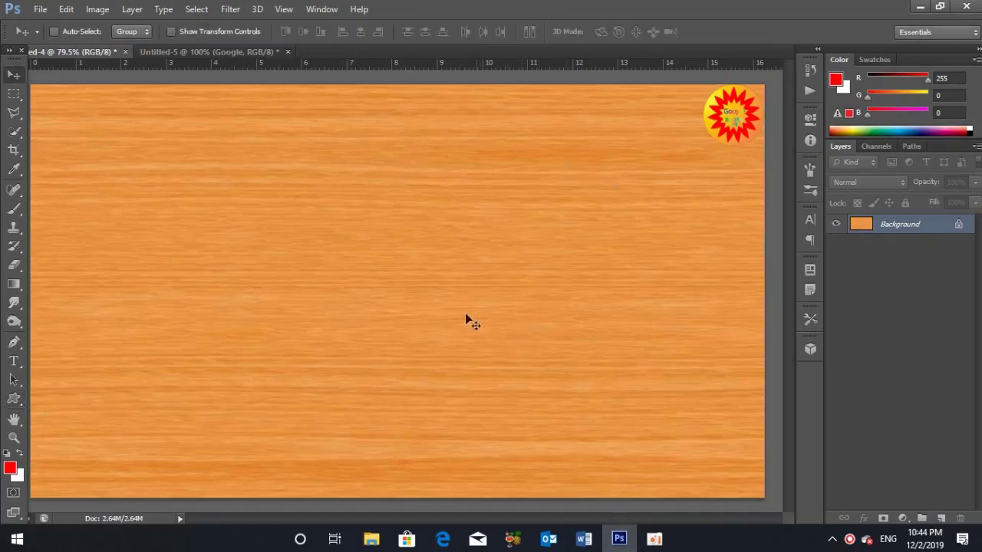
pyautogui.click(40, 9)
pyautogui.click(225, 169)
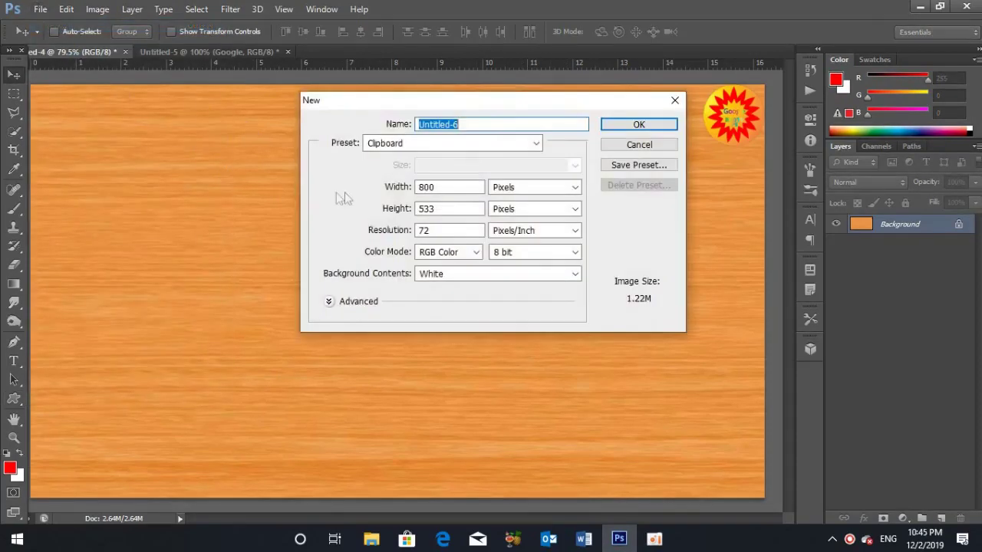
pyautogui.click(438, 189)
pyautogui.doubleClick(437, 188)
pyautogui.write('1280')
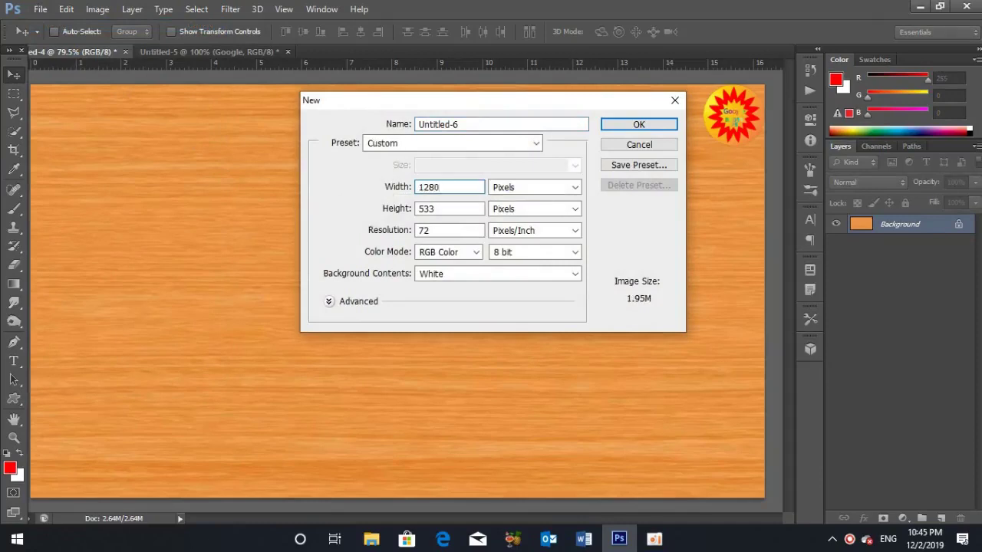
pyautogui.doubleClick(441, 201)
pyautogui.write('720')
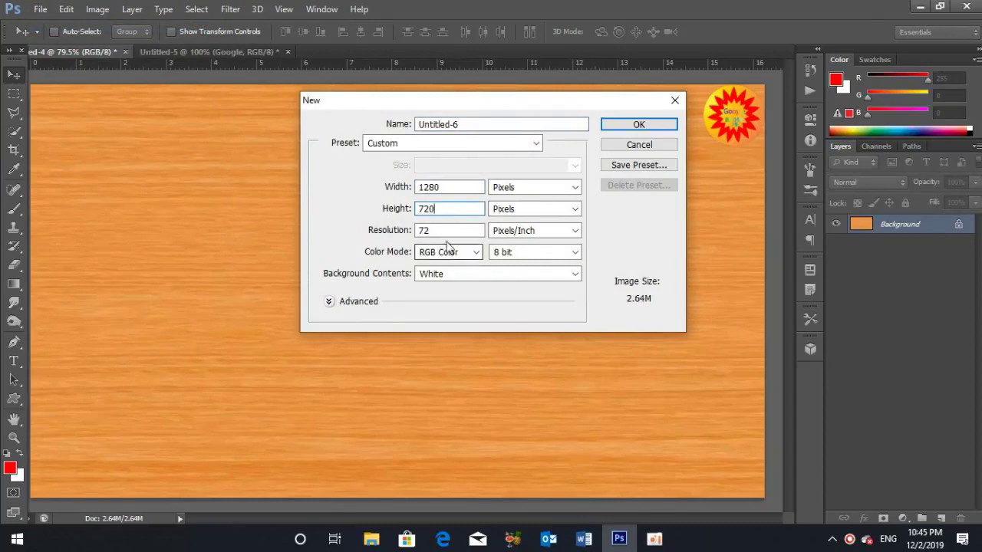
pyautogui.doubleClick(429, 231)
pyautogui.write('200')
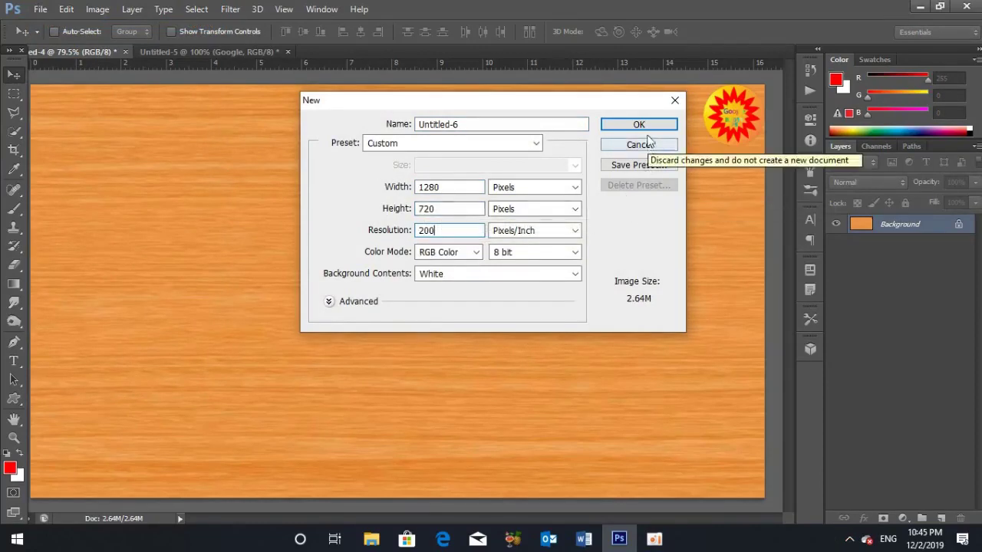
pyautogui.click(674, 100)
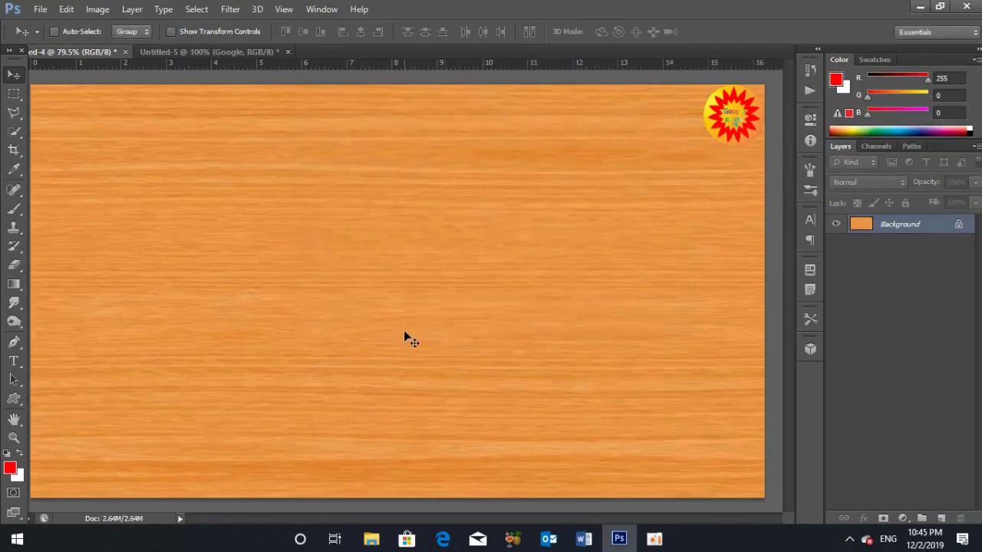
# Step: Set up the Type tool with Smooth anti-aliasing and centre alignment
pyautogui.click(14, 362)
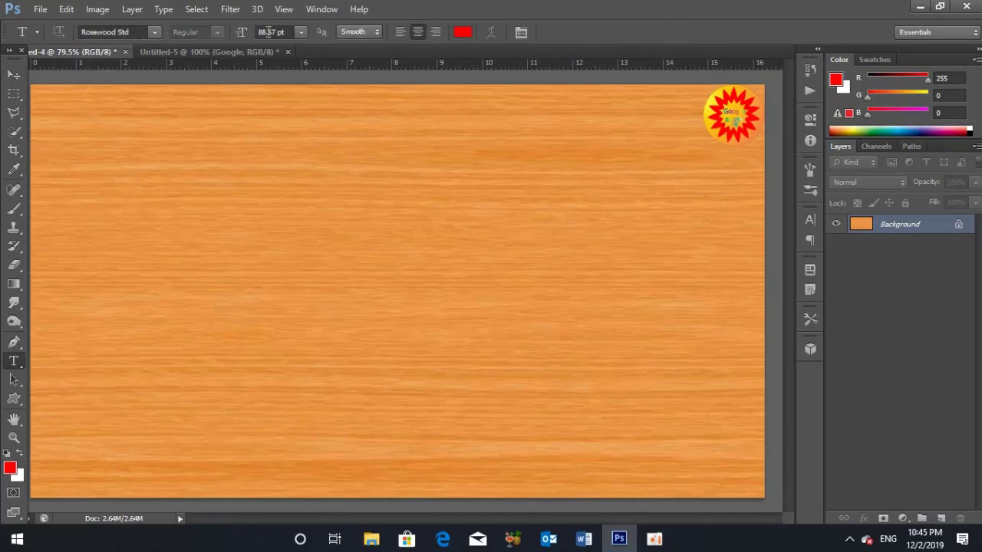
pyautogui.click(354, 29)
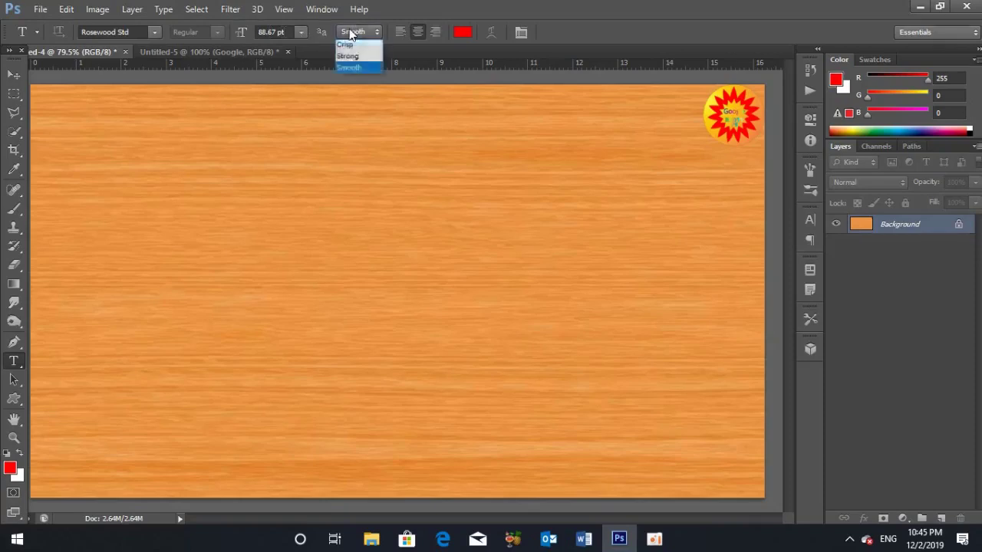
pyautogui.click(359, 79)
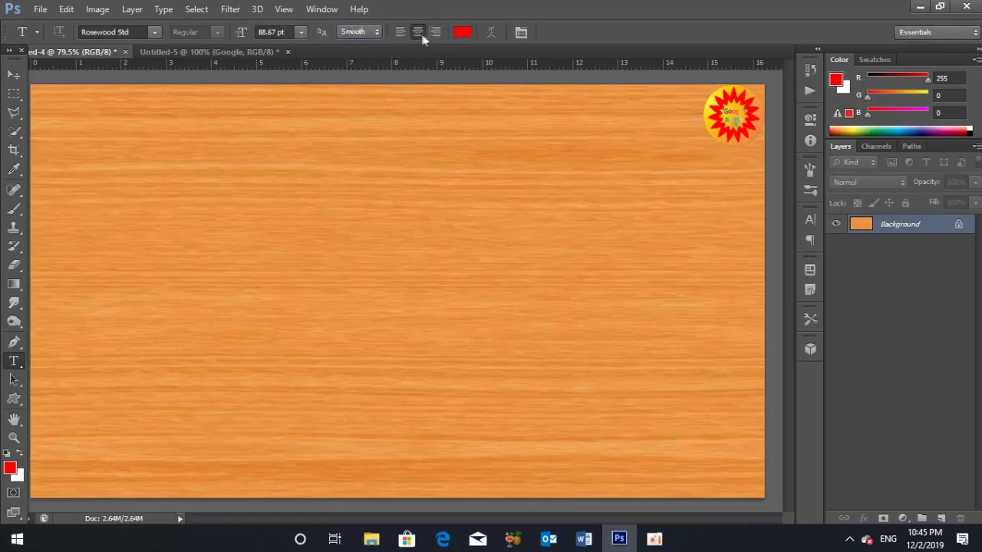
pyautogui.click(417, 34)
# Step: Type GOOGLE at the canvas centre, commit it, and move it up-left
pyautogui.click(432, 299)
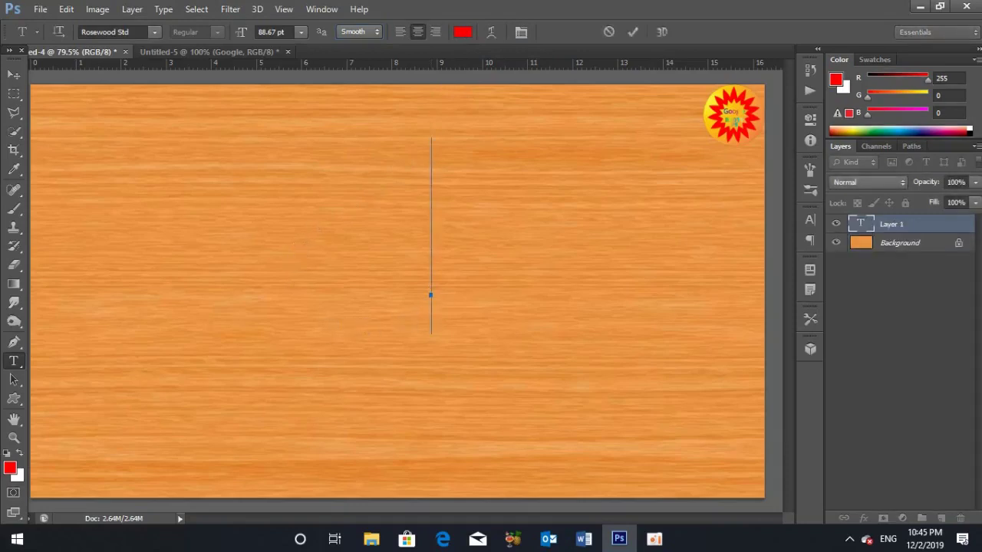
pyautogui.write('G')
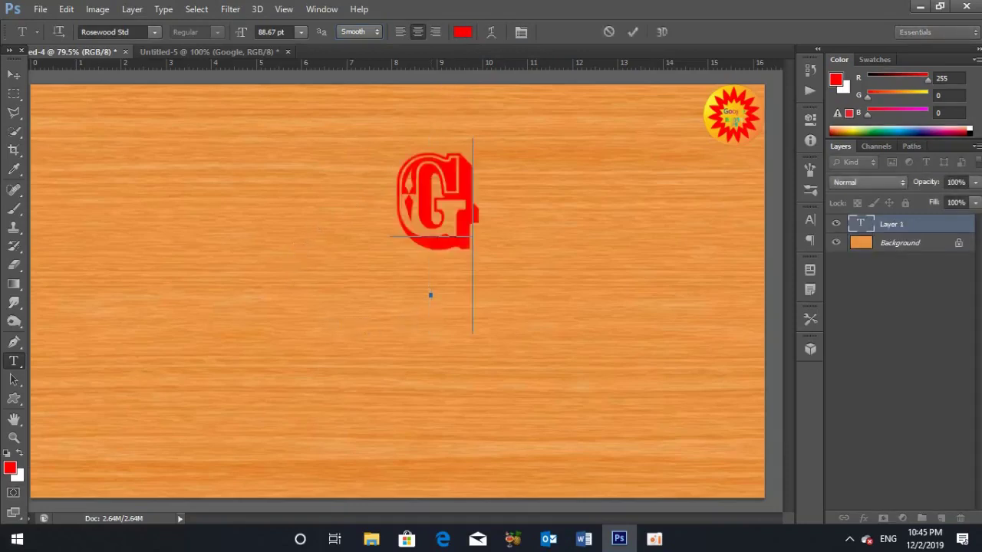
pyautogui.write('OOGLE')
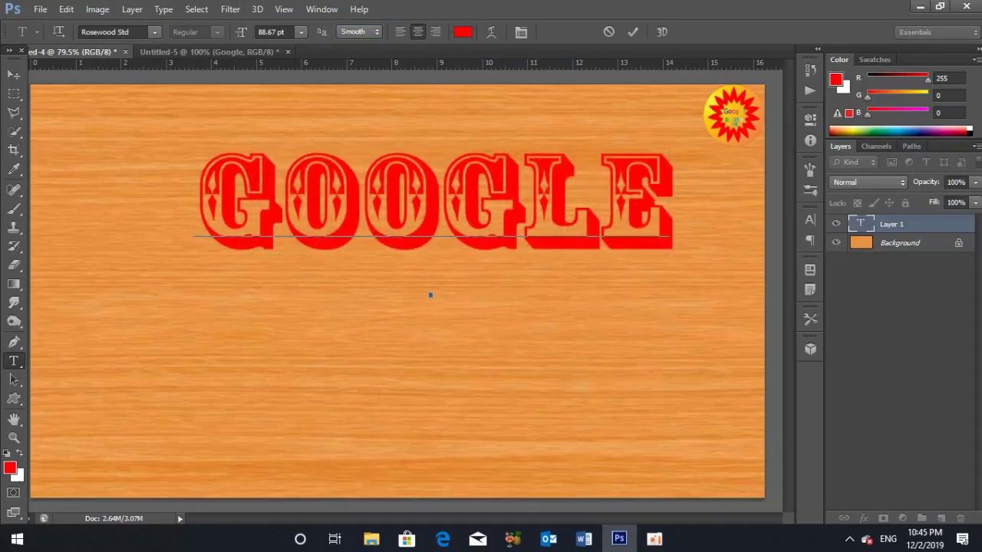
pyautogui.hotkey('ctrl', 'Return')
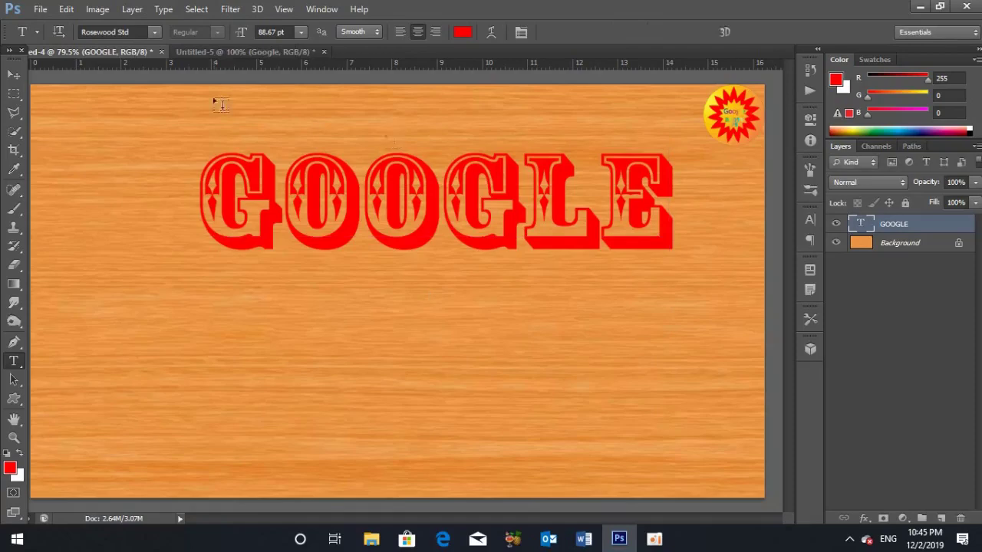
pyautogui.press('v')
pyautogui.moveTo(533, 213)
pyautogui.mouseDown()
pyautogui.moveTo(480, 180)
pyautogui.moveTo(463, 191)
pyautogui.mouseUp()
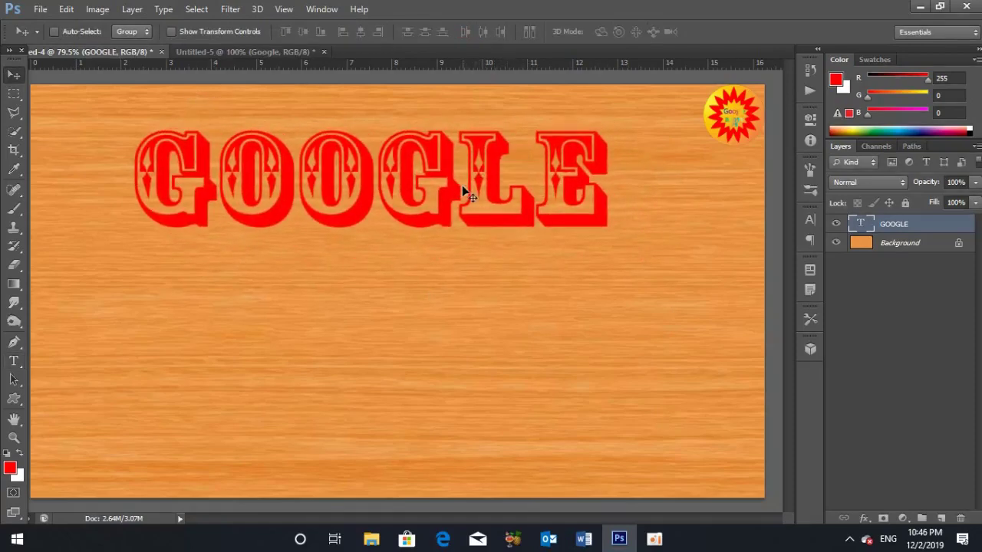
# Step: Set the GOOGLE layer to 20% fill and Color Burn, and add Bevel & Emboss
pyautogui.click(954, 202)
pyautogui.write('20')
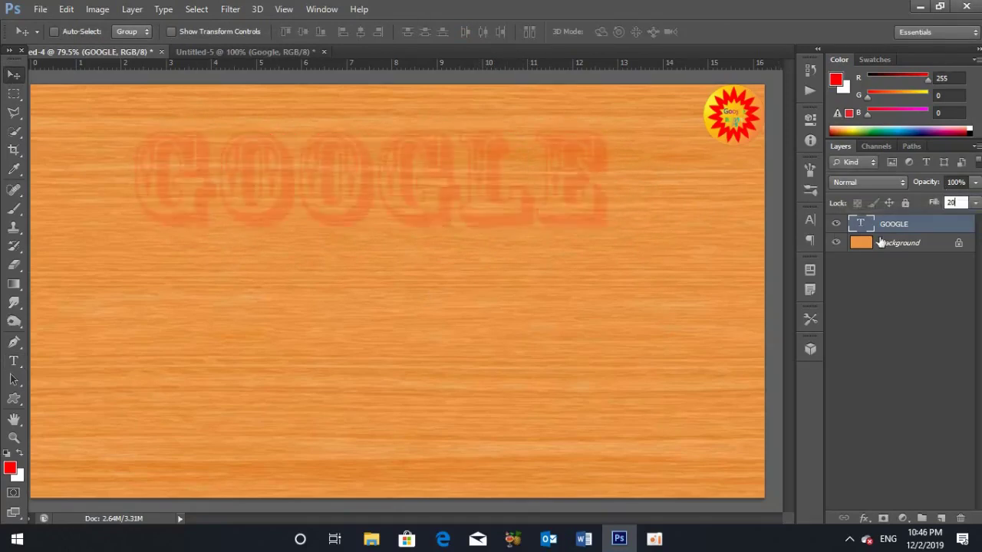
pyautogui.click(871, 184)
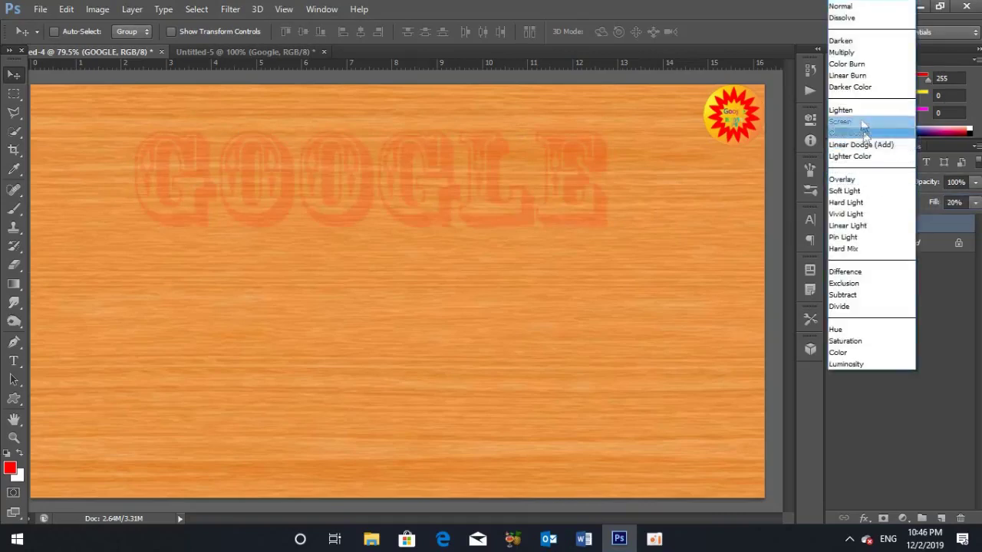
pyautogui.click(853, 66)
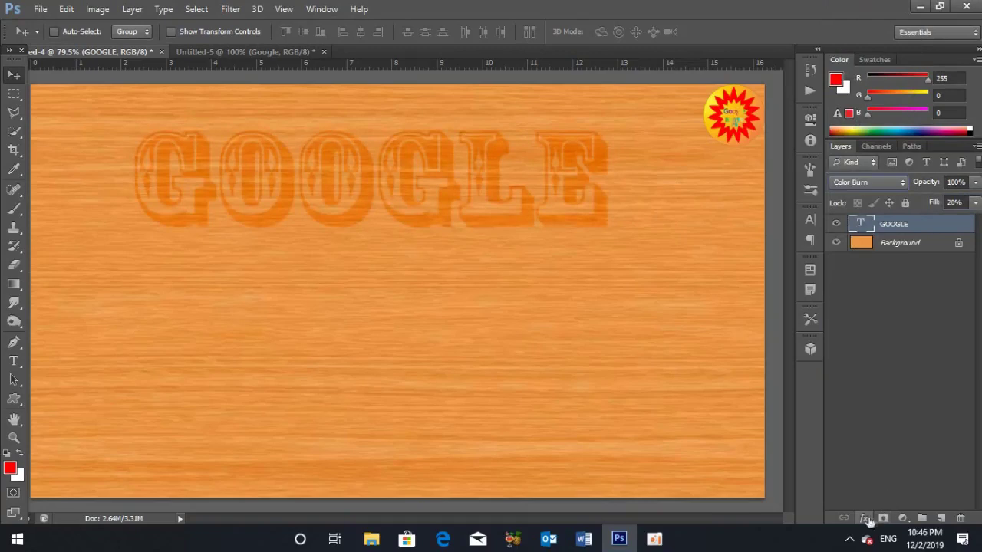
pyautogui.click(864, 521)
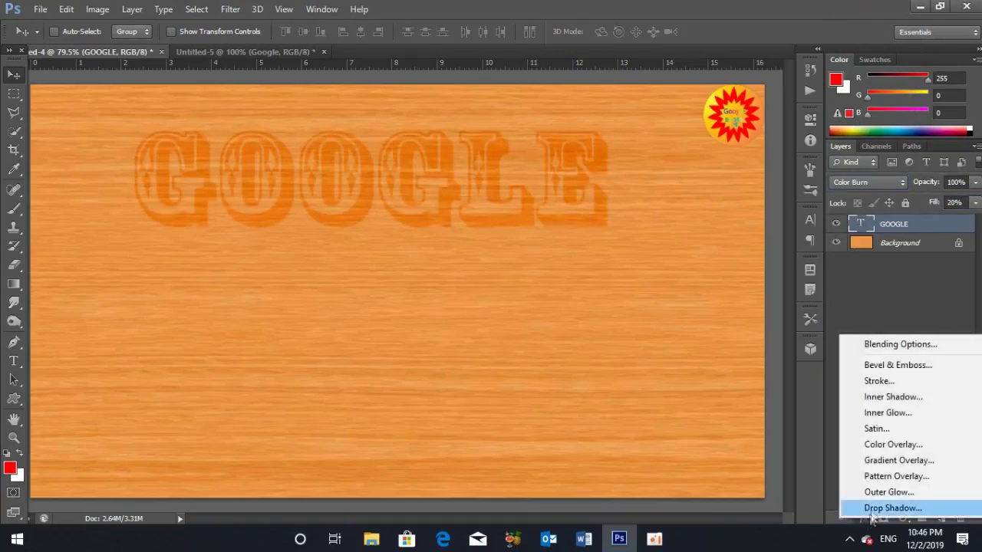
pyautogui.click(893, 372)
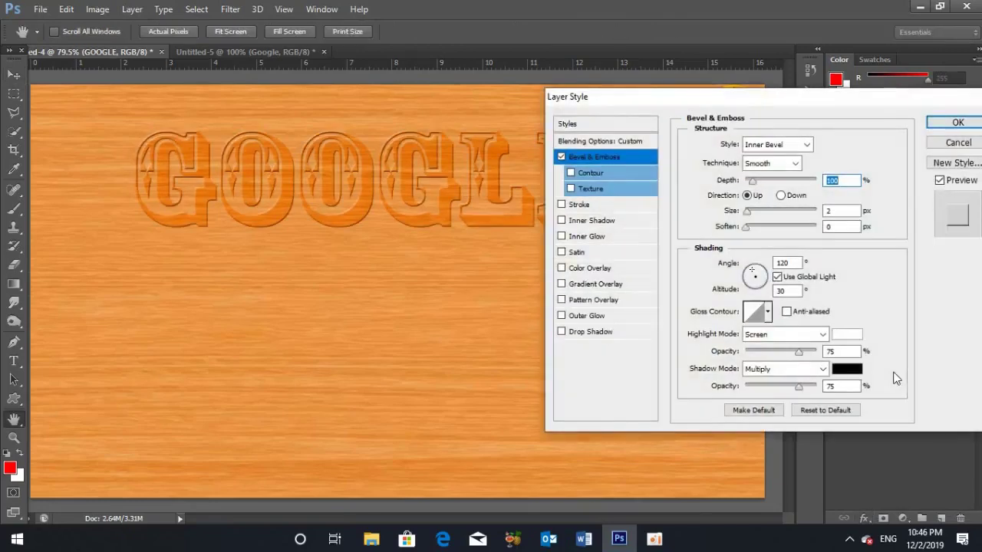
# Step: Set the bevel to Emboss, Chisel Hard, depth 160 and size 20
pyautogui.click(776, 144)
pyautogui.click(761, 176)
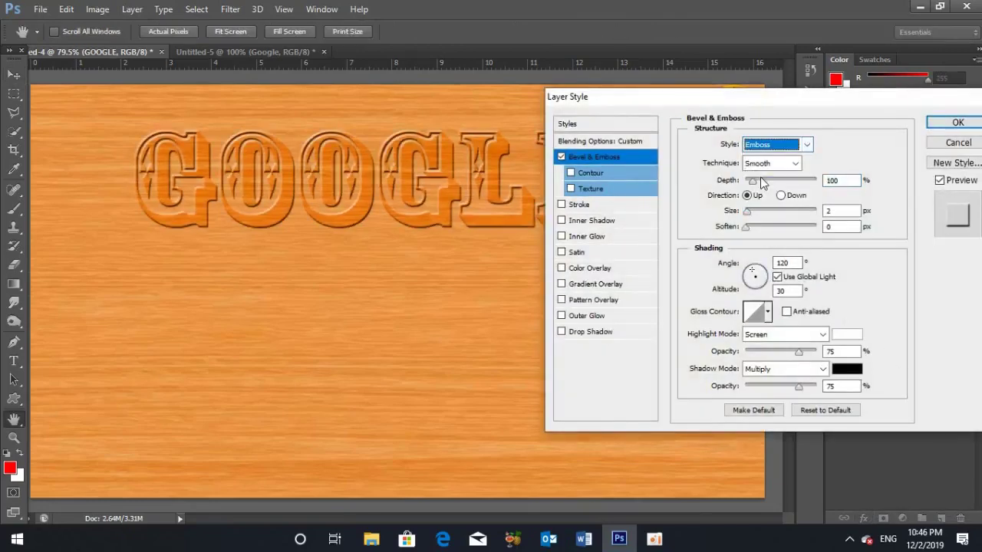
pyautogui.click(748, 164)
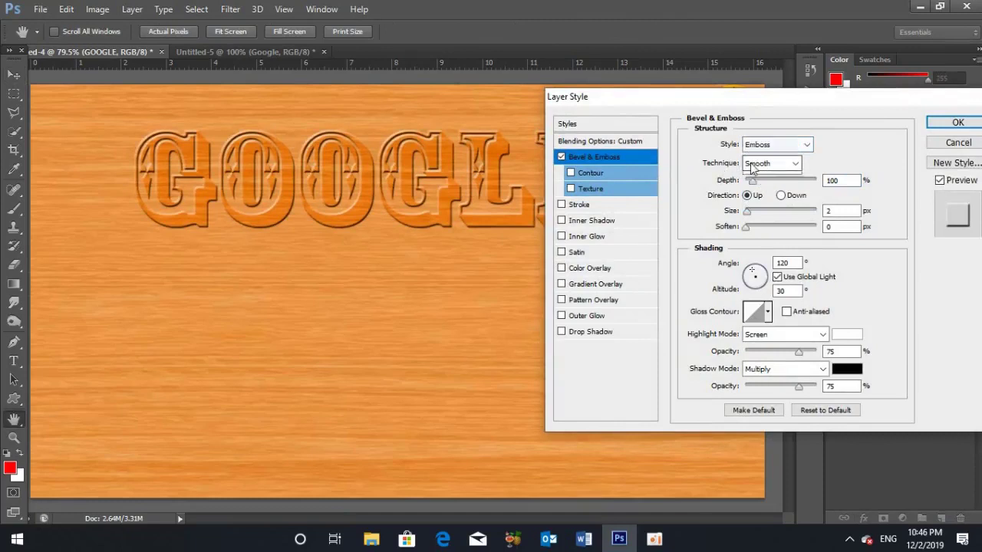
pyautogui.click(754, 190)
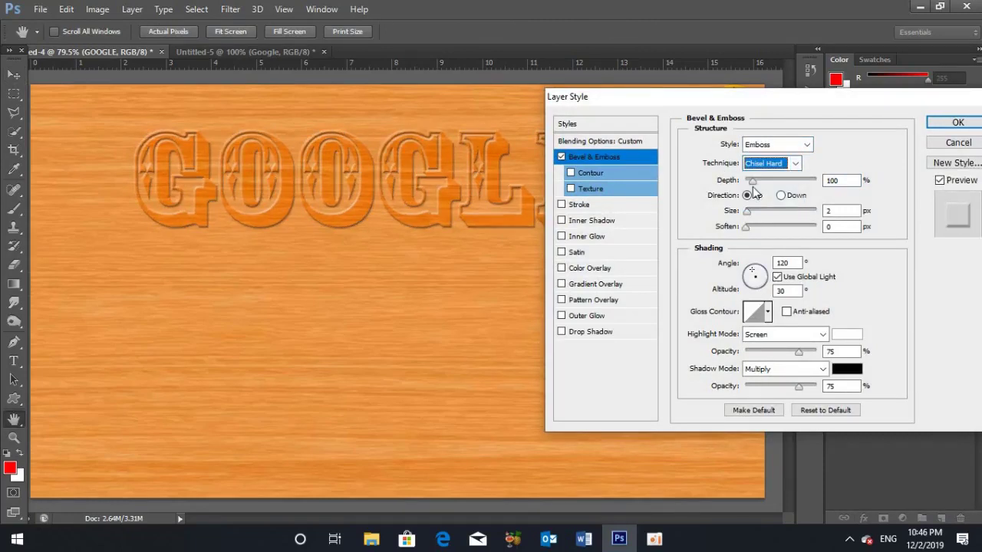
pyautogui.click(825, 183)
pyautogui.write('160')
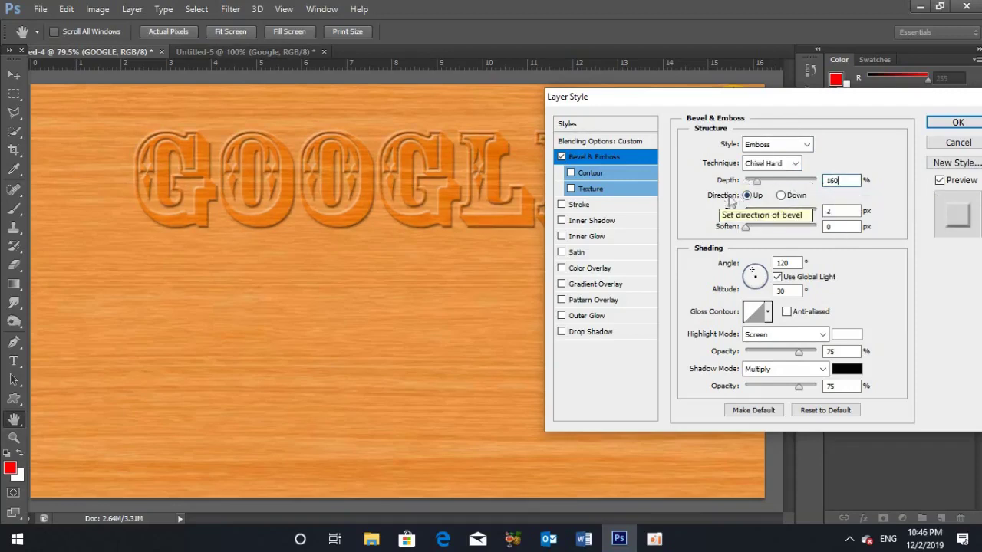
pyautogui.click(780, 196)
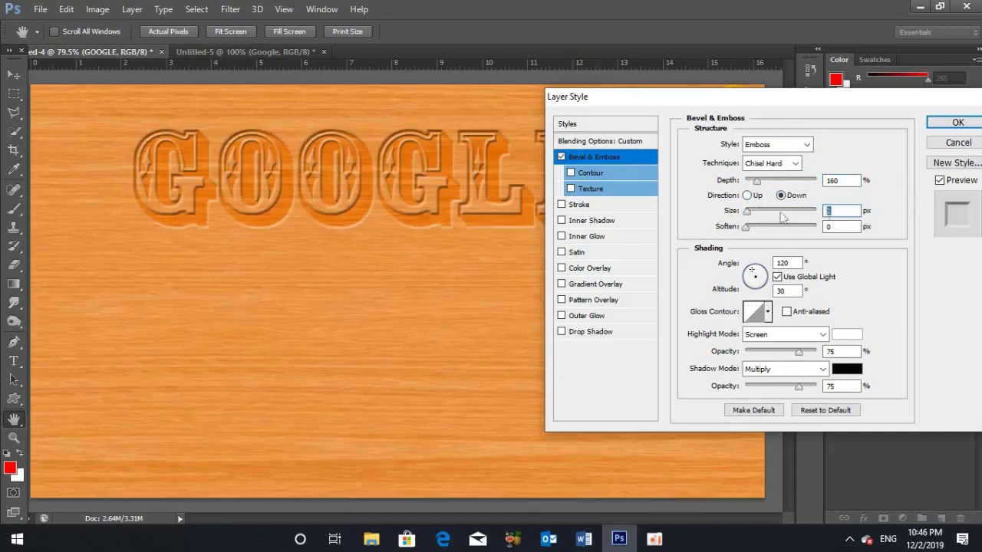
pyautogui.write('20')
pyautogui.press('Tab')
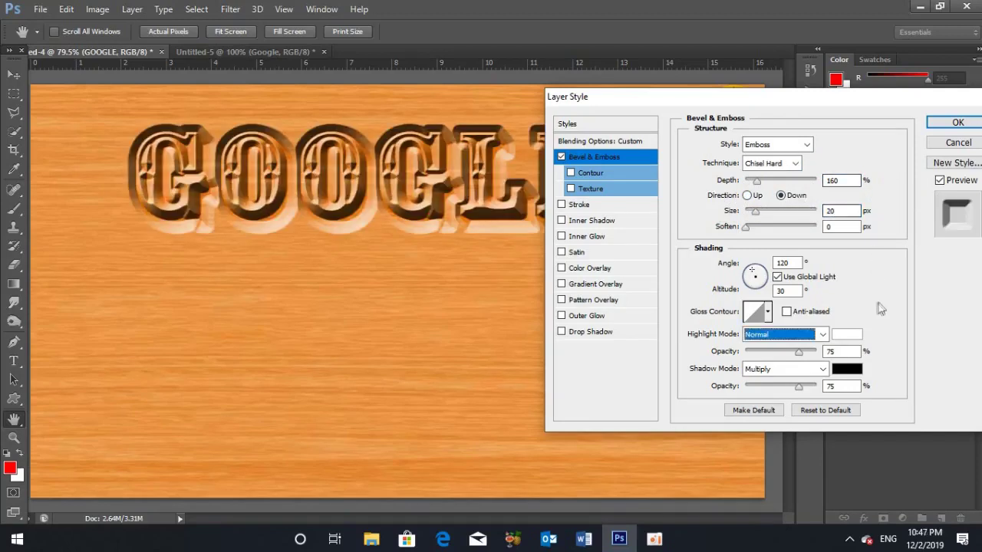
# Step: Set the highlight mode to Color Dodge at 50% opacity and enable Inner Shadow
pyautogui.press('n')
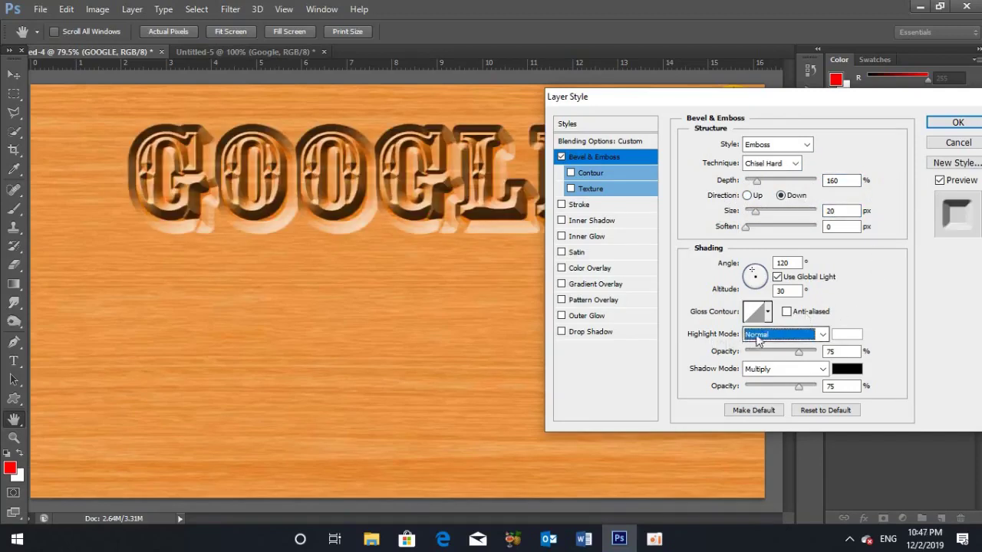
pyautogui.click(759, 337)
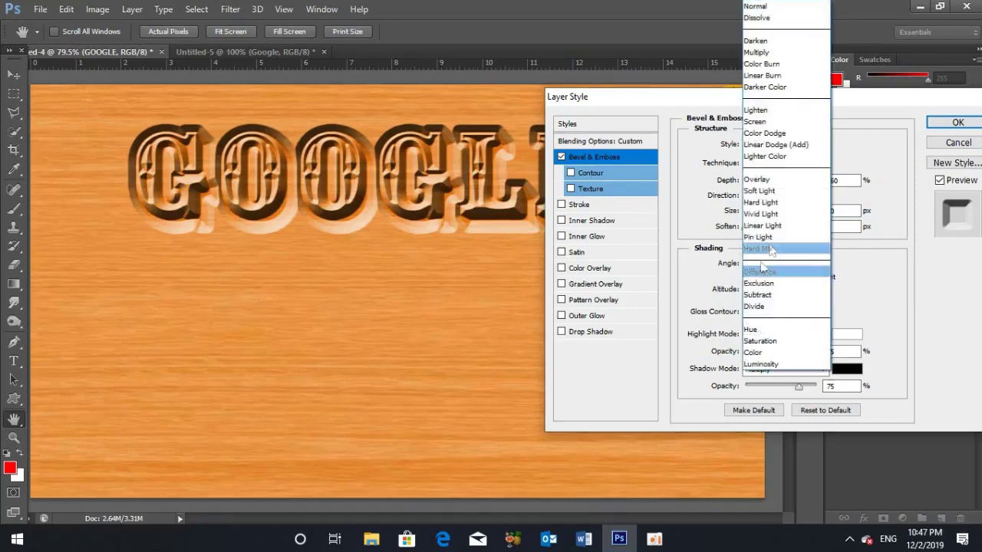
pyautogui.click(776, 134)
pyautogui.press('Tab')
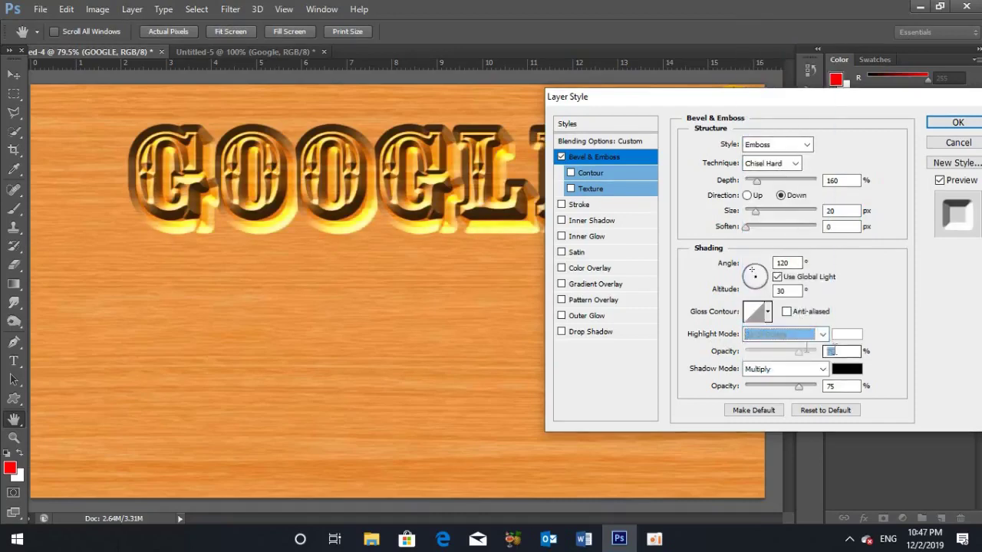
pyautogui.write('50')
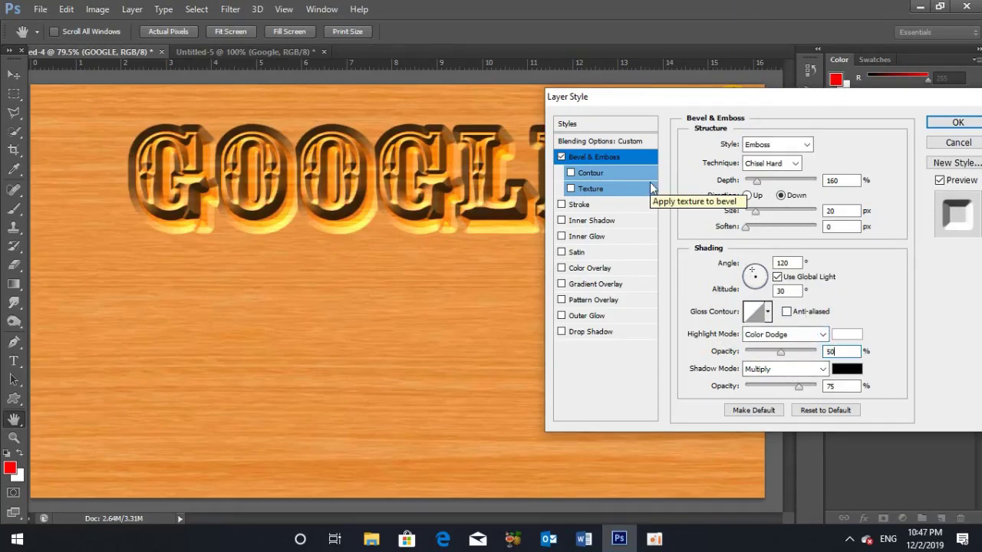
pyautogui.click(606, 221)
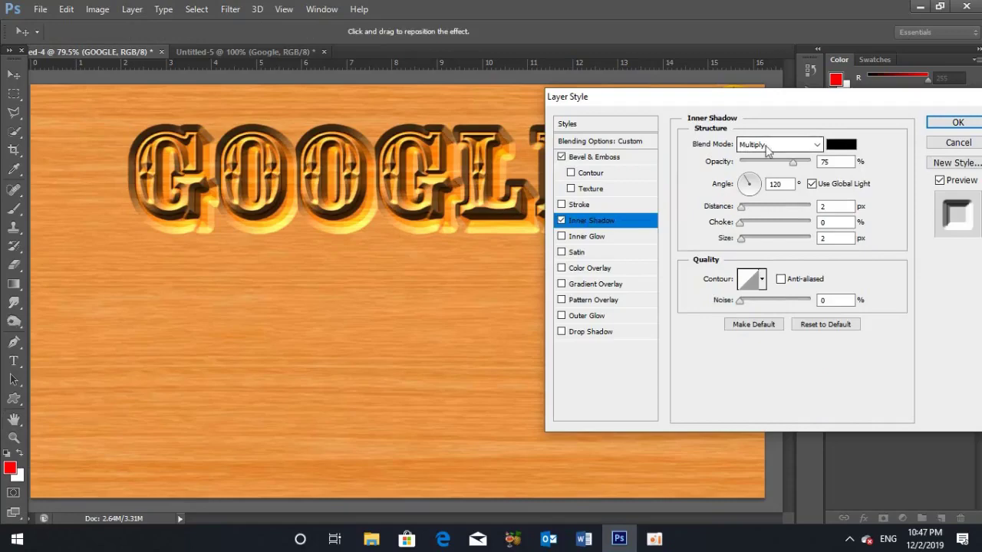
# Step: Sample the wood's orange as the inner shadow colour
pyautogui.click(840, 146)
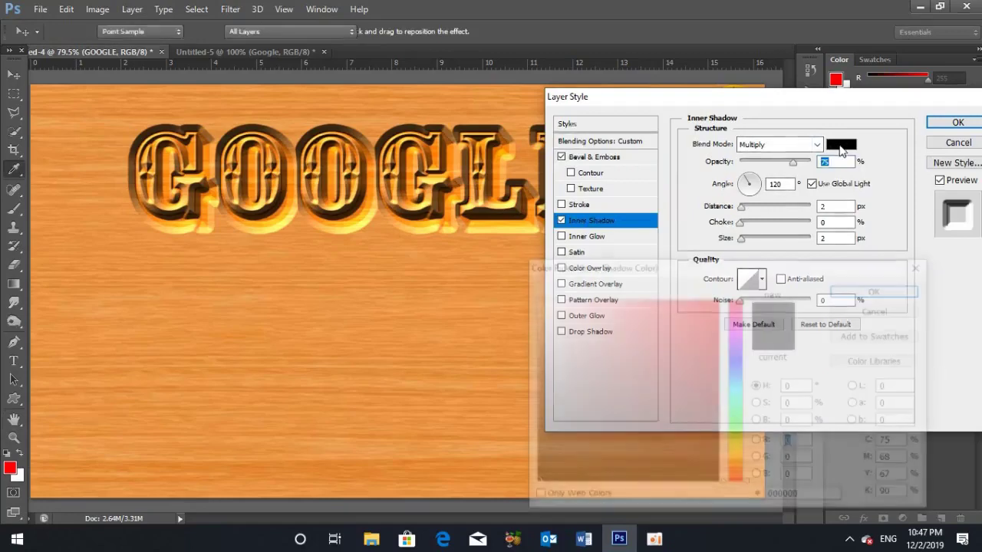
pyautogui.click(365, 331)
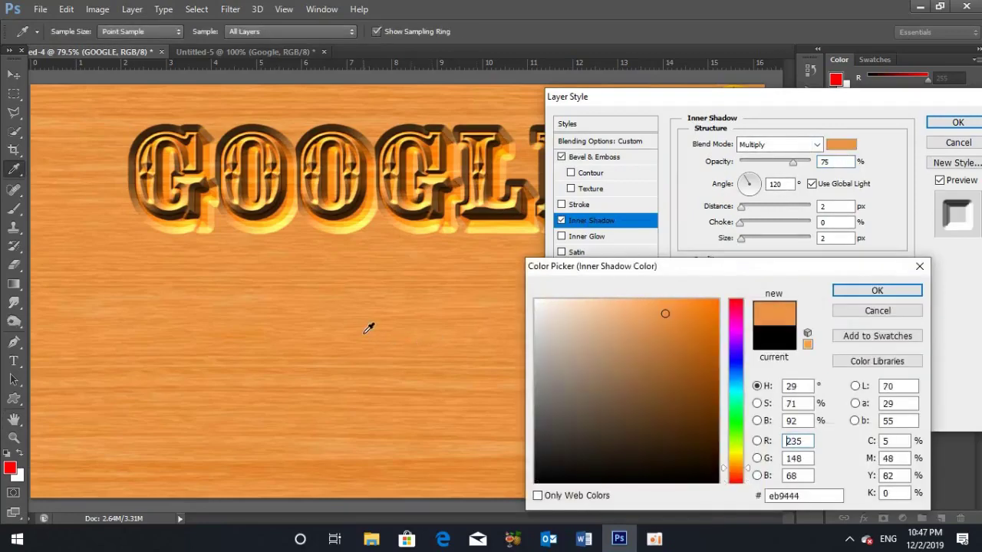
pyautogui.click(878, 296)
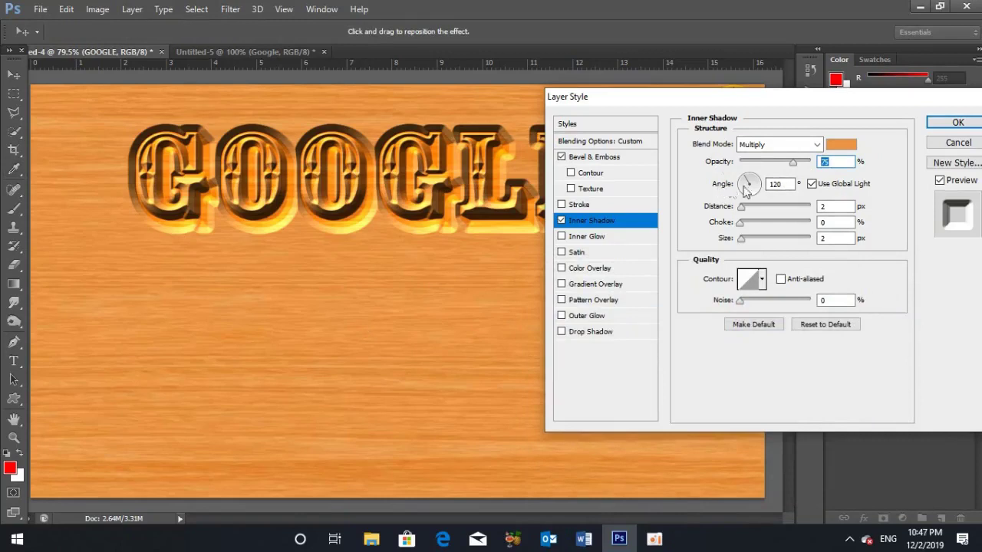
pyautogui.click(788, 185)
pyautogui.click(787, 184)
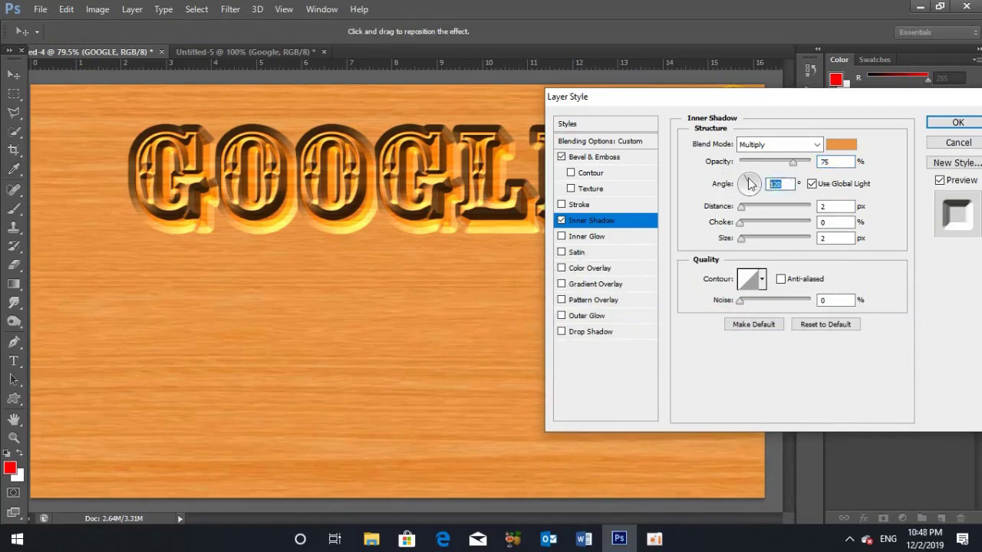
# Step: Set inner shadow distance 28, choke 30 and size 35, and apply the style
pyautogui.click(839, 203)
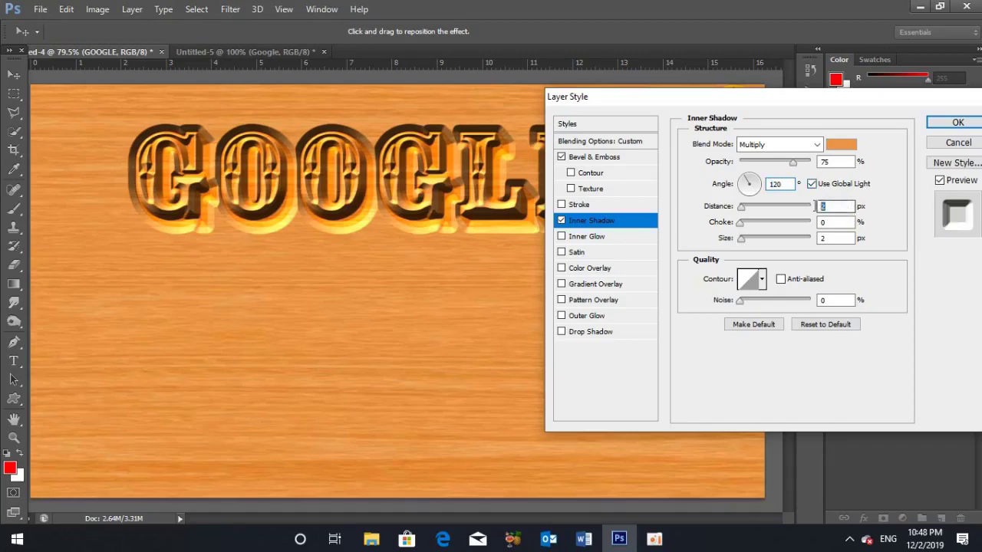
pyautogui.write('8')
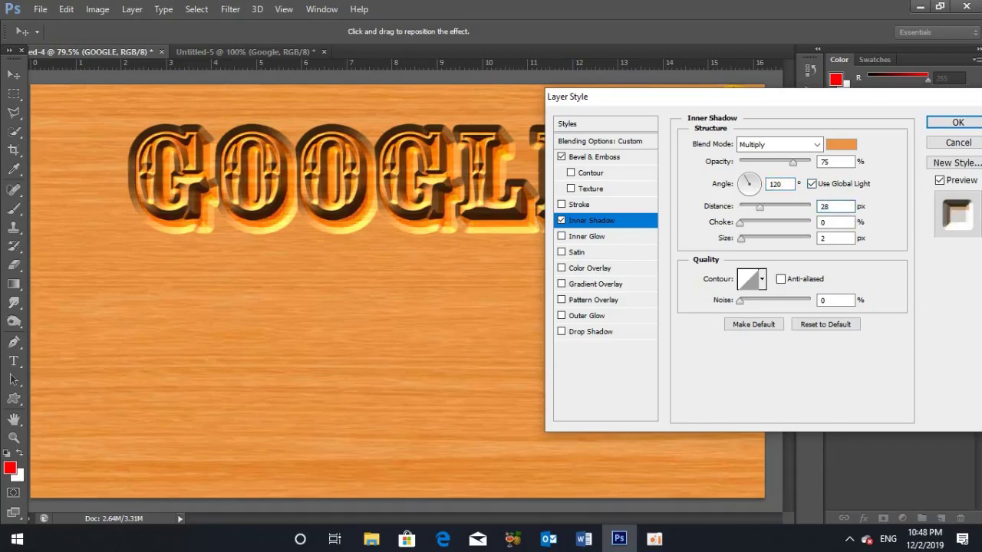
pyautogui.press('Tab')
pyautogui.write('30')
pyautogui.press('Tab')
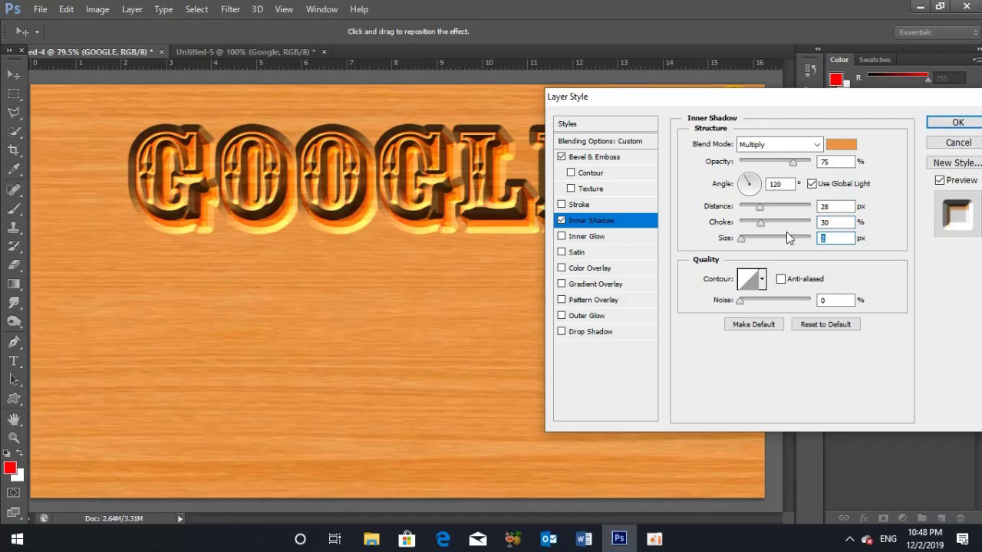
pyautogui.write('35')
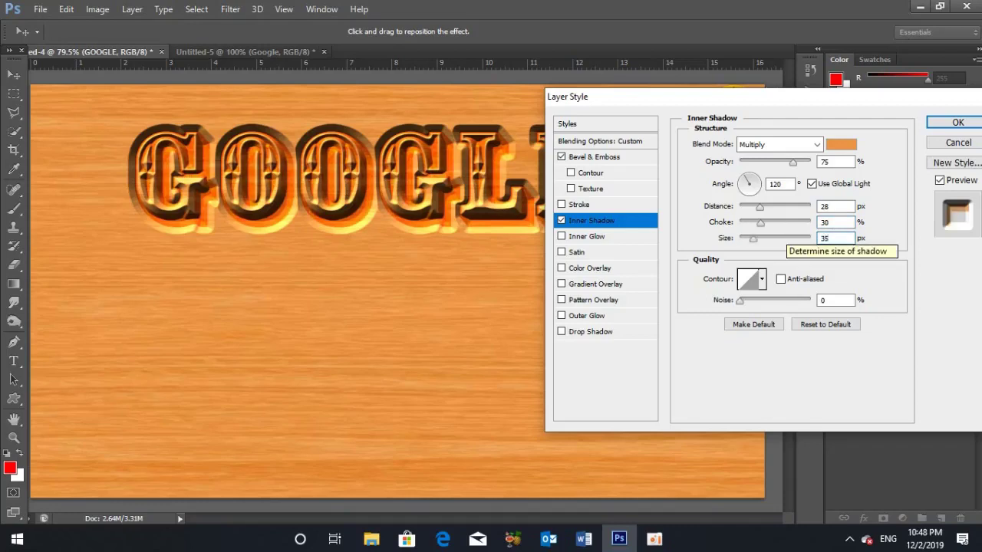
pyautogui.click(954, 123)
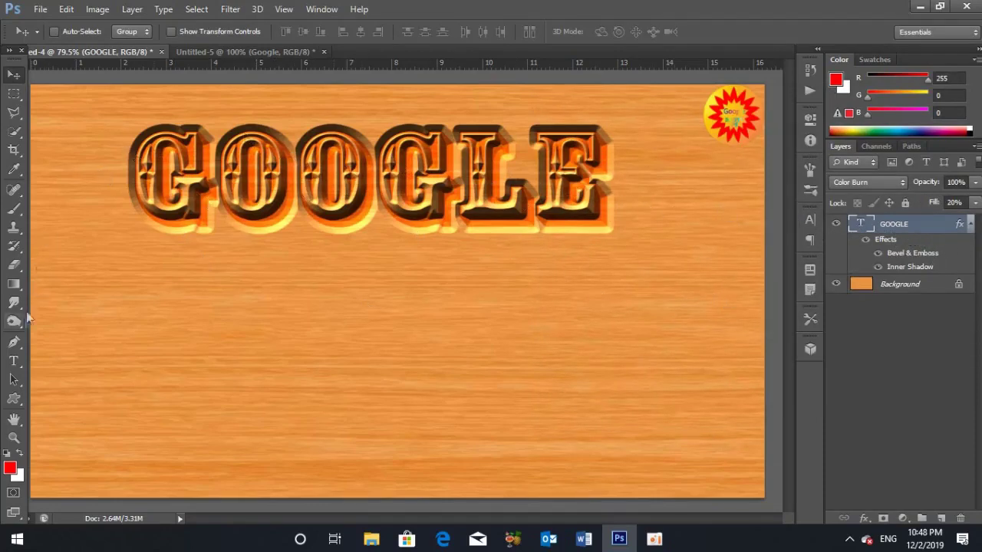
pyautogui.click(13, 362)
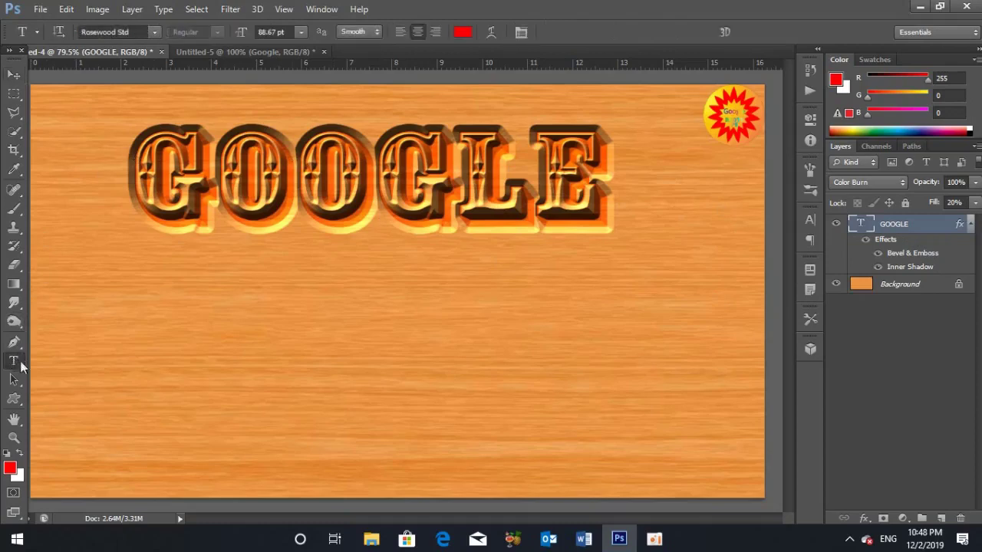
# Step: Type RADTV and position it directly under GOOGLE
pyautogui.click(150, 323)
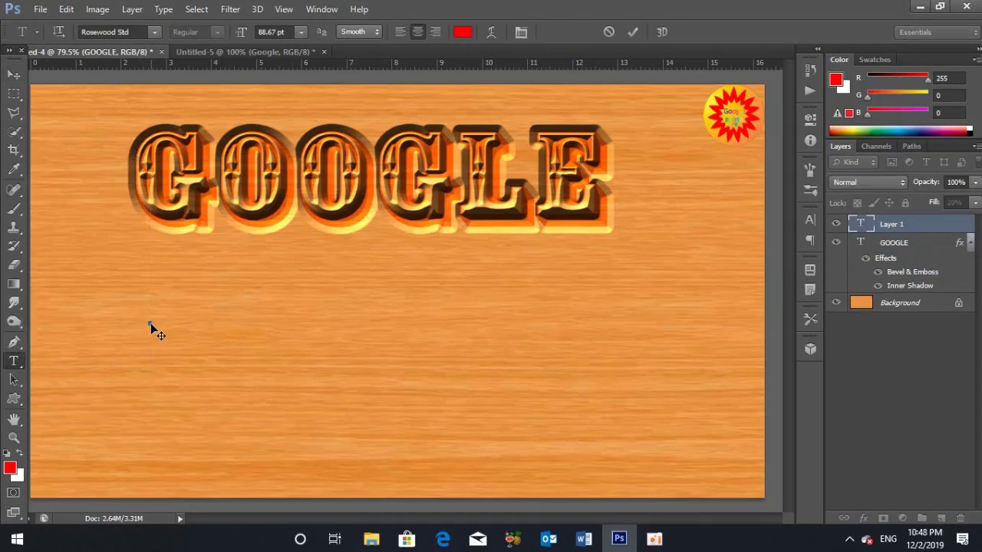
pyautogui.write('R')
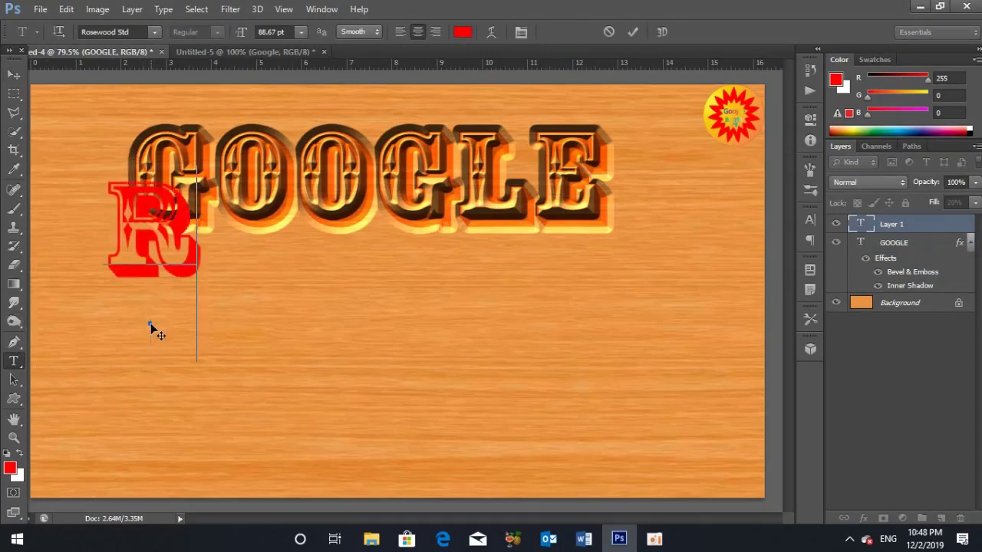
pyautogui.write('A')
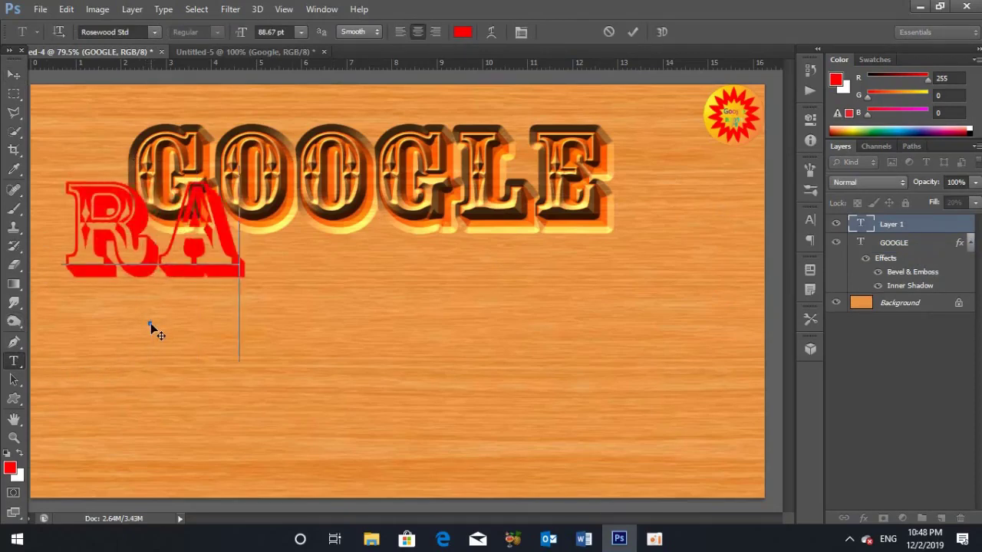
pyautogui.write('DTV')
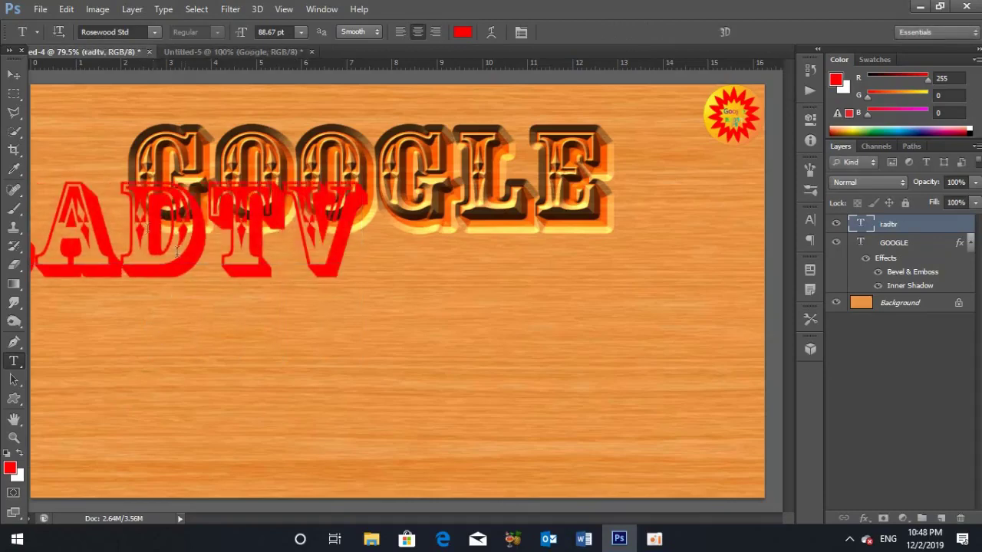
pyautogui.click(14, 74)
pyautogui.moveTo(129, 226); pyautogui.dragTo(349, 321)
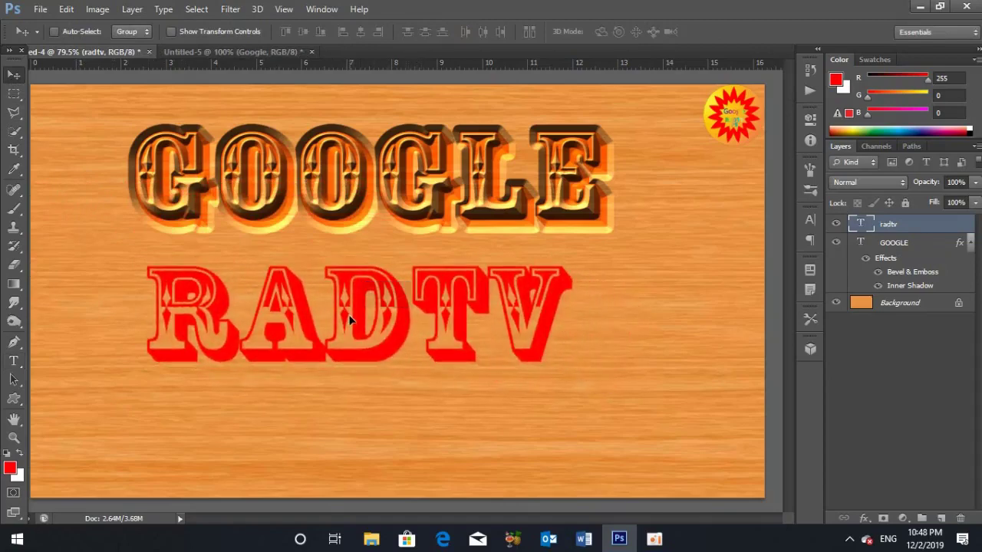
pyautogui.moveTo(355, 319); pyautogui.dragTo(358, 310)
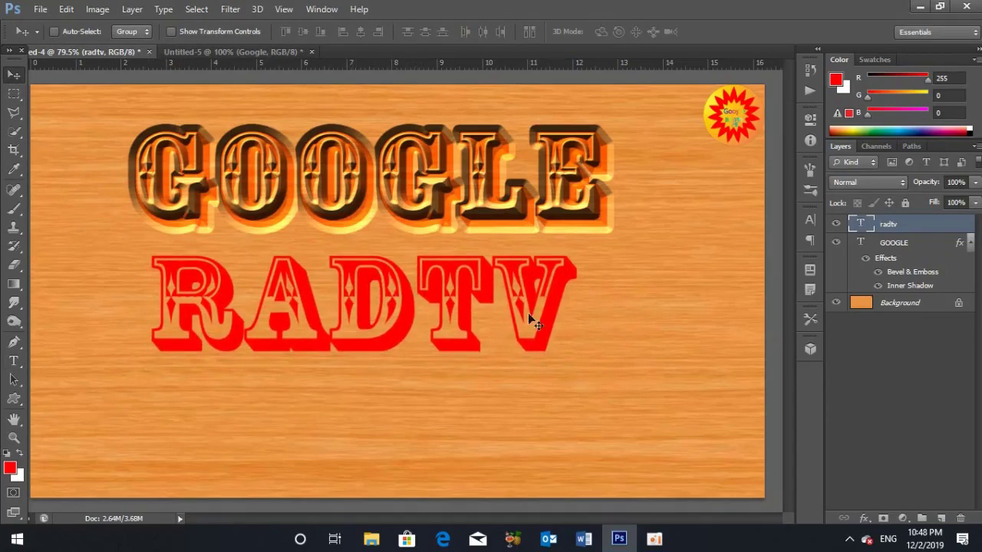
# Step: Add SP on a second line of the RADTV text and commit it
pyautogui.click(14, 360)
pyautogui.click(561, 313)
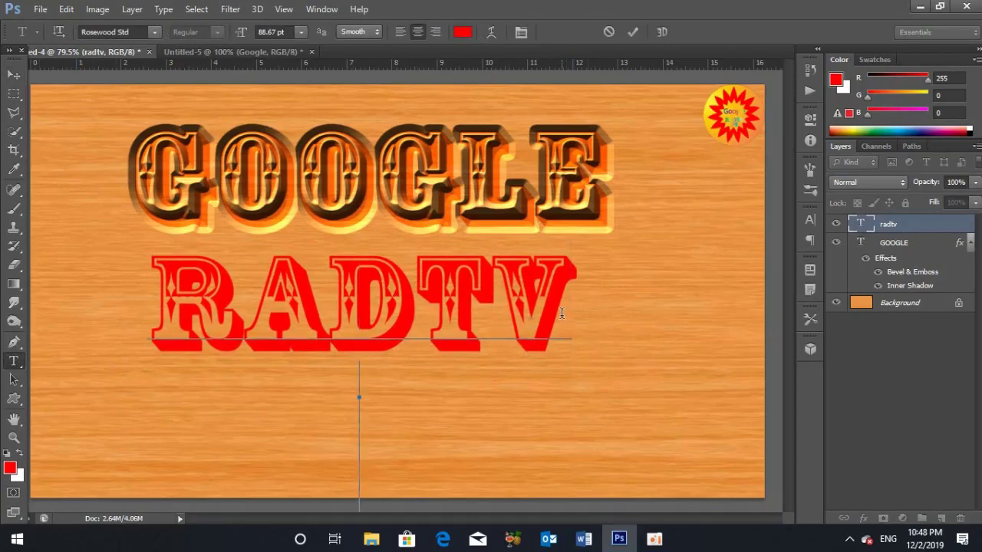
pyautogui.write('SP')
pyautogui.hotkey('ctrl', 'Return')
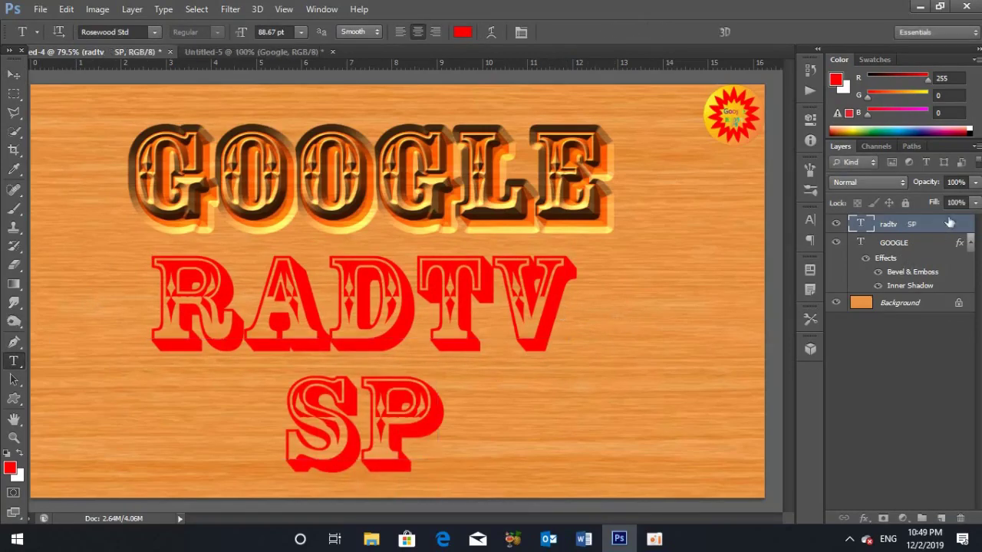
# Step: Copy the GOOGLE layer's style and temporarily hide GOOGLE
pyautogui.click(856, 244)
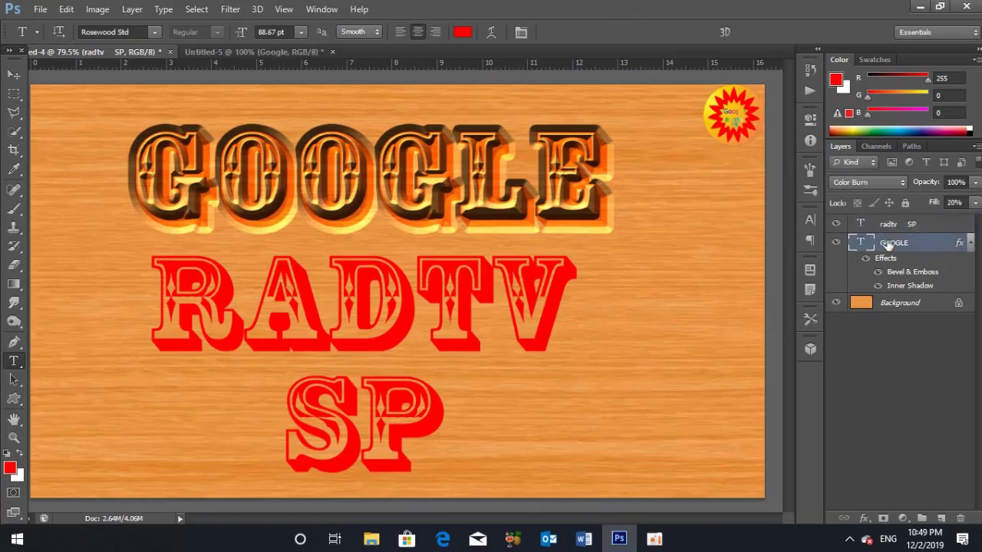
pyautogui.rightClick(878, 247)
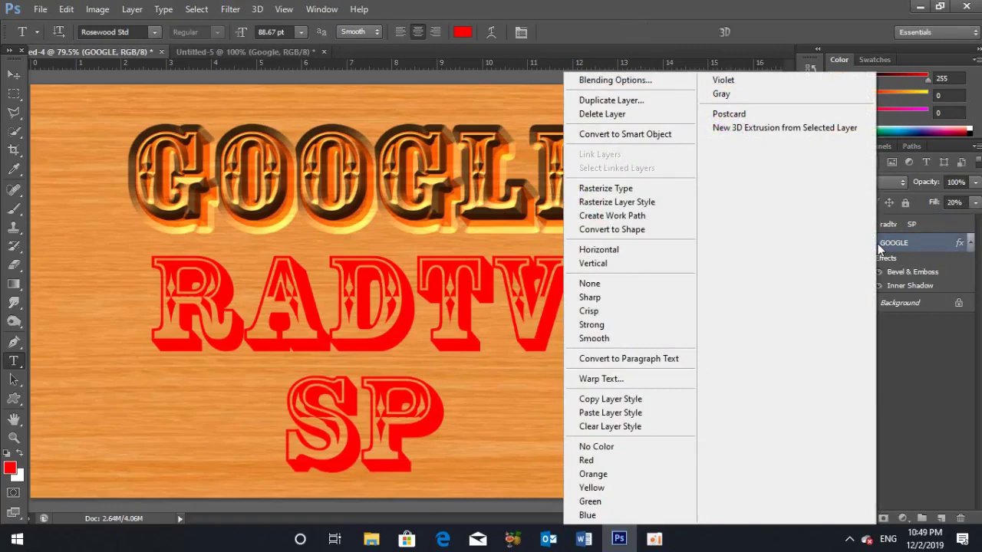
pyautogui.click(641, 400)
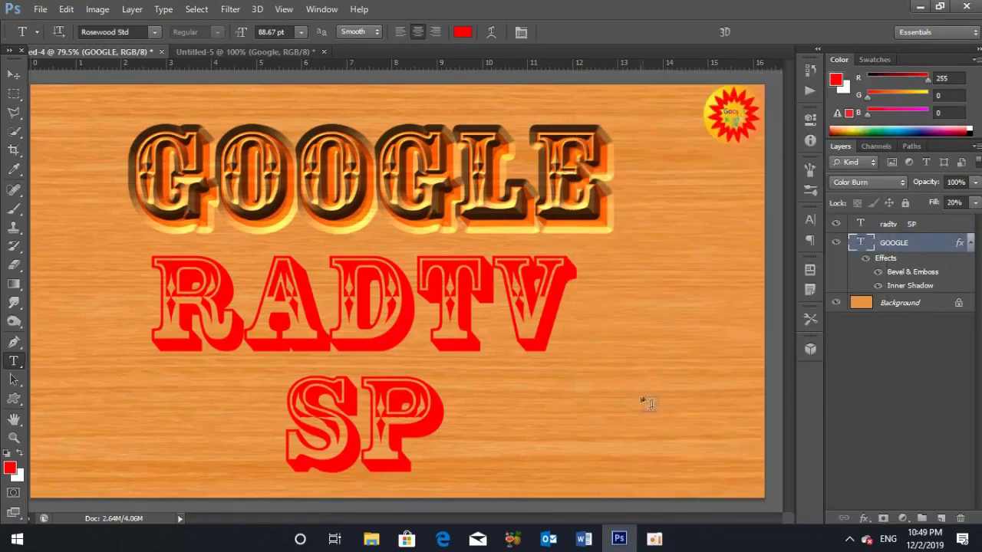
pyautogui.click(837, 243)
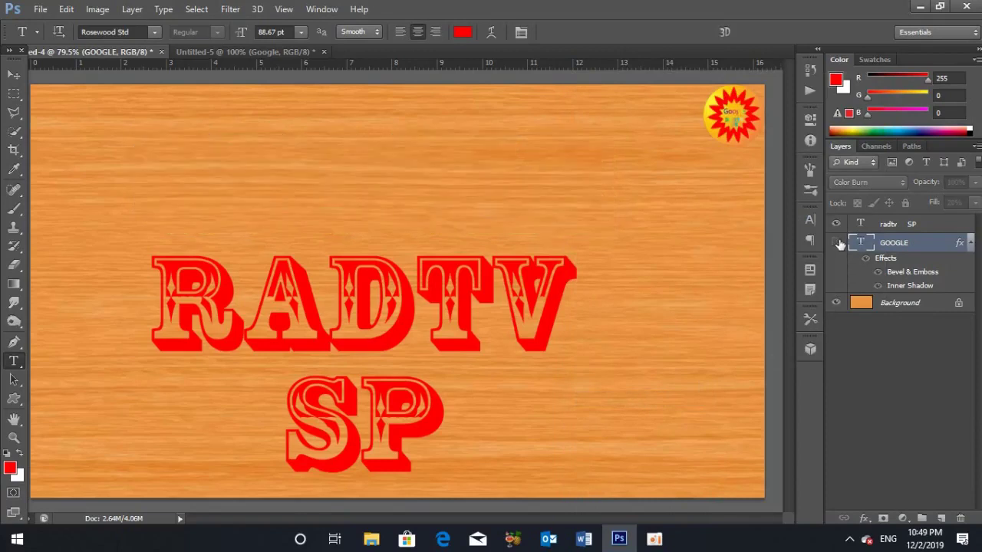
# Step: Paste the style onto the RADTV SP layer and show GOOGLE again
pyautogui.click(872, 223)
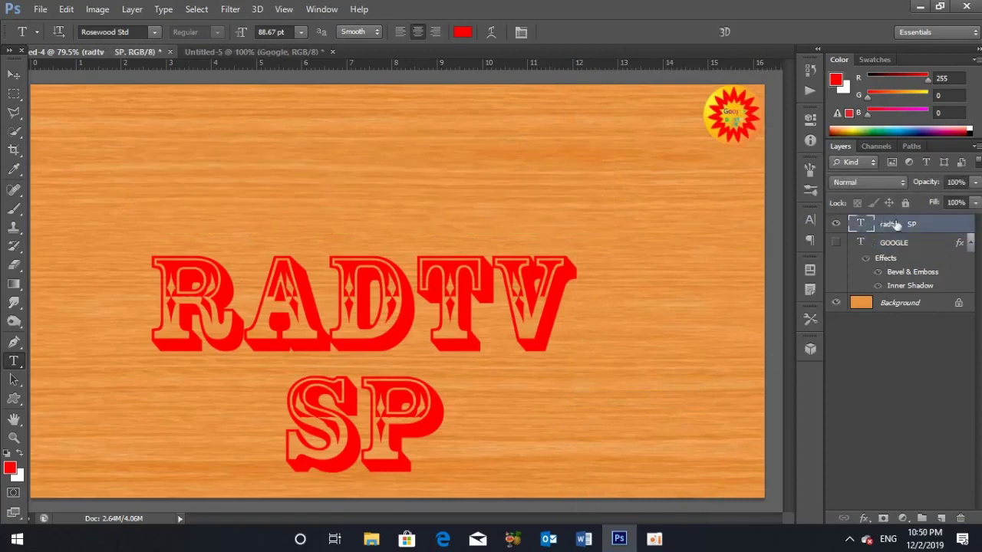
pyautogui.rightClick(865, 224)
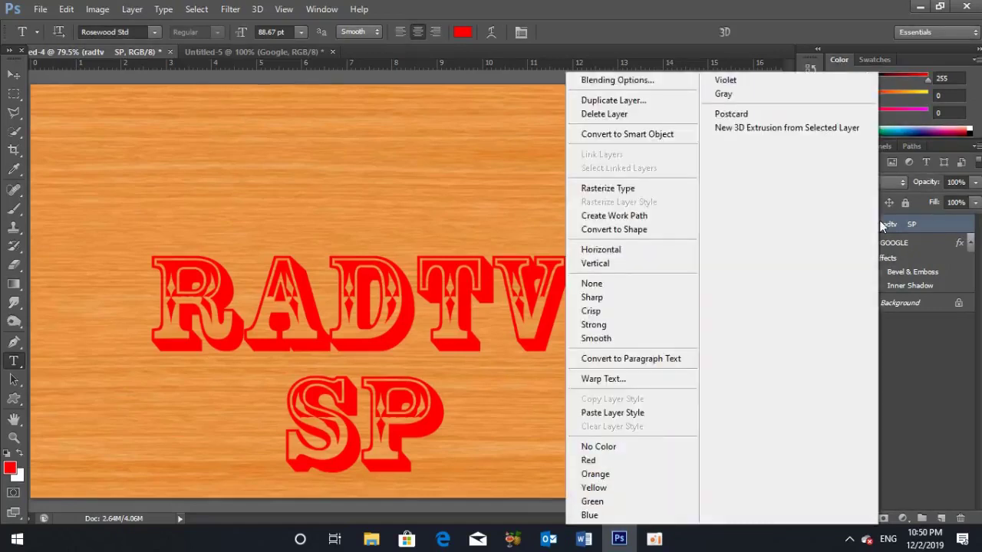
pyautogui.click(593, 413)
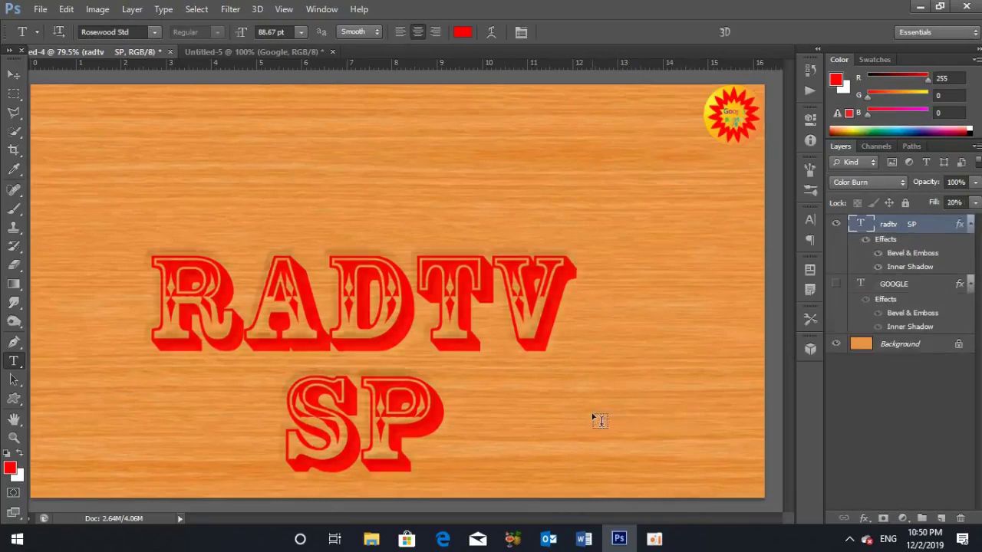
pyautogui.click(836, 284)
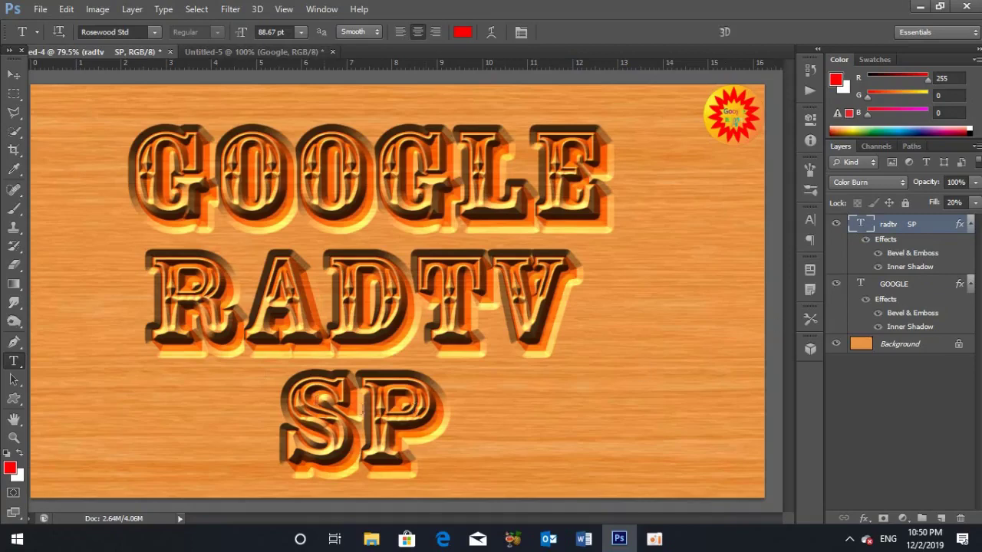
# Step: Drag the blue tiger from its document into the GOOGLE RADTV SP design
pyautogui.press('w')
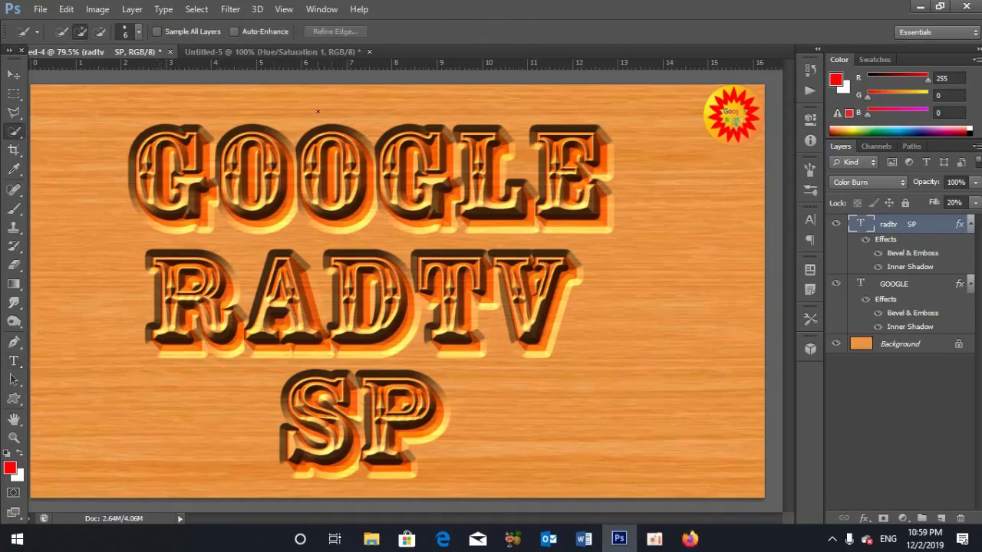
pyautogui.click(272, 51)
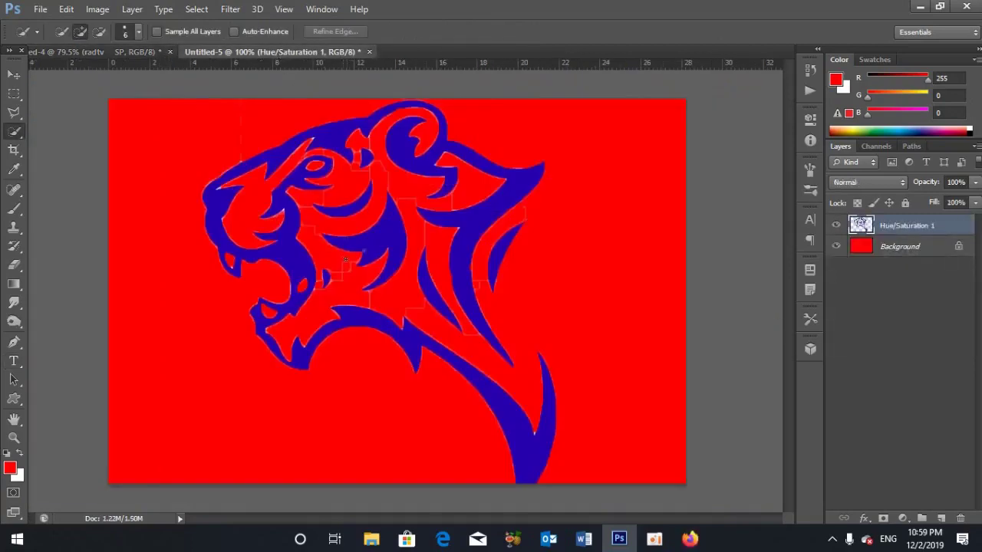
pyautogui.press('v')
pyautogui.moveTo(369, 250); pyautogui.dragTo(142, 64)
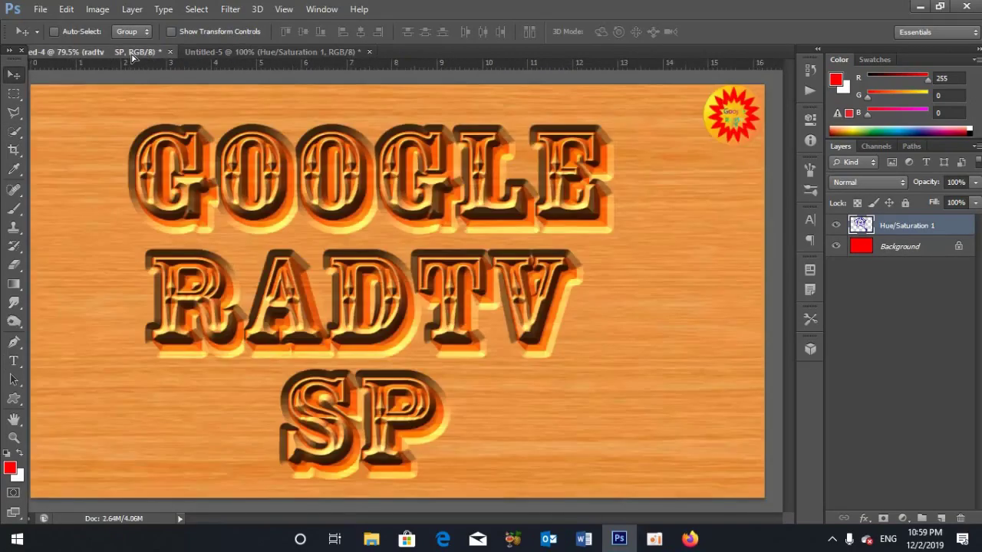
pyautogui.moveTo(143, 63)
pyautogui.mouseDown()
pyautogui.moveTo(526, 451)
pyautogui.moveTo(505, 350)
pyautogui.mouseUp()
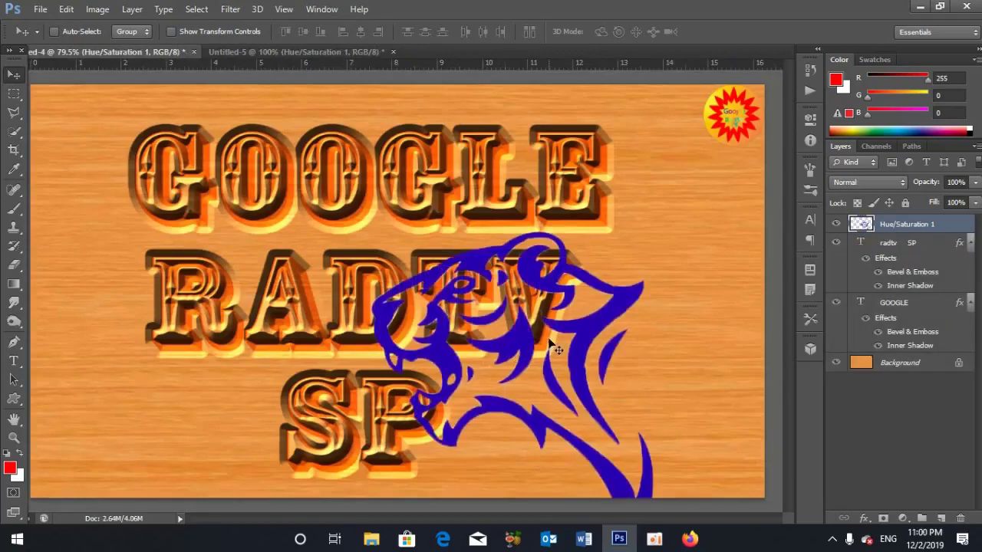
# Step: Scale the tiger to about half size and place it in the lower-right corner
pyautogui.hotkey('ctrl', 't')
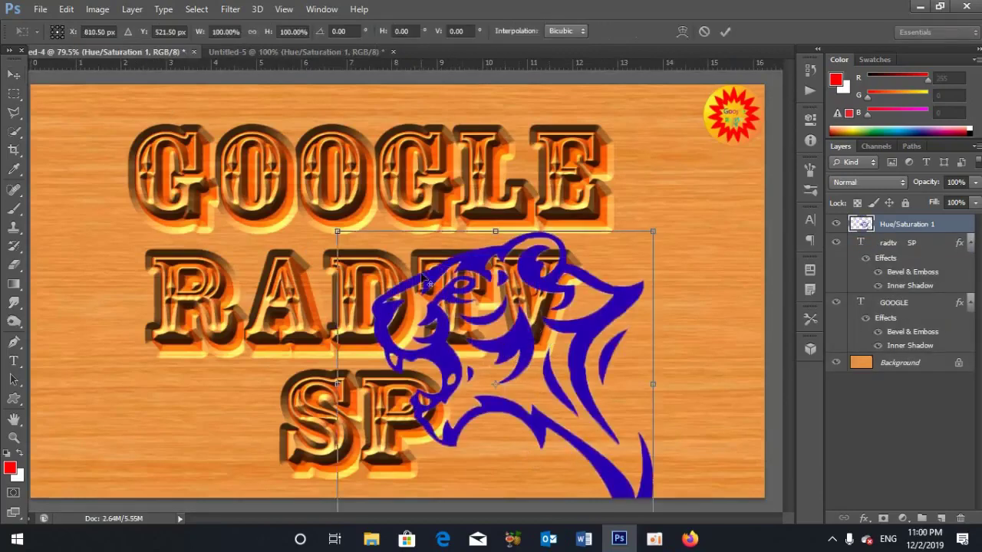
pyautogui.moveTo(336, 230); pyautogui.dragTo(450, 340)
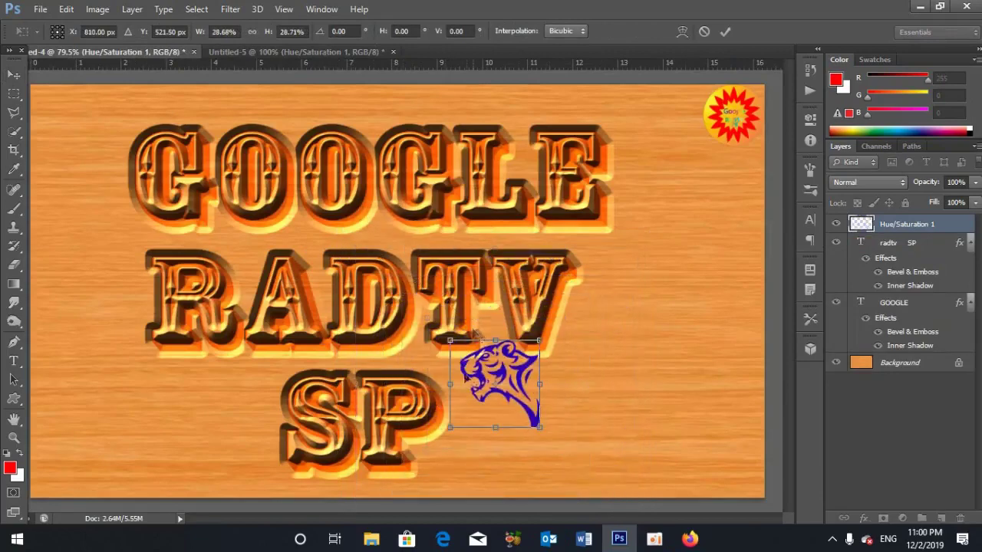
pyautogui.moveTo(451, 382); pyautogui.dragTo(614, 393)
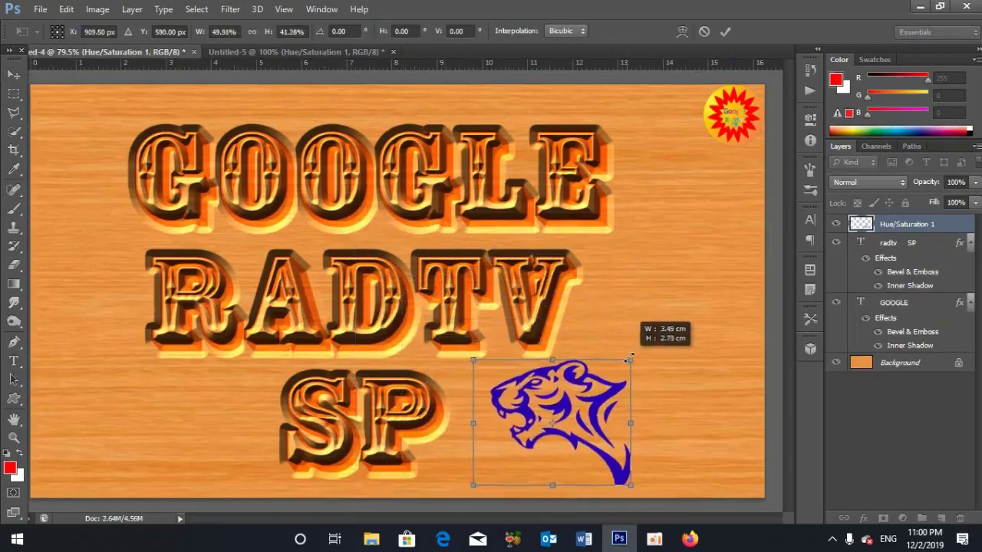
pyautogui.moveTo(613, 393); pyautogui.dragTo(674, 376)
pyautogui.press('Return')
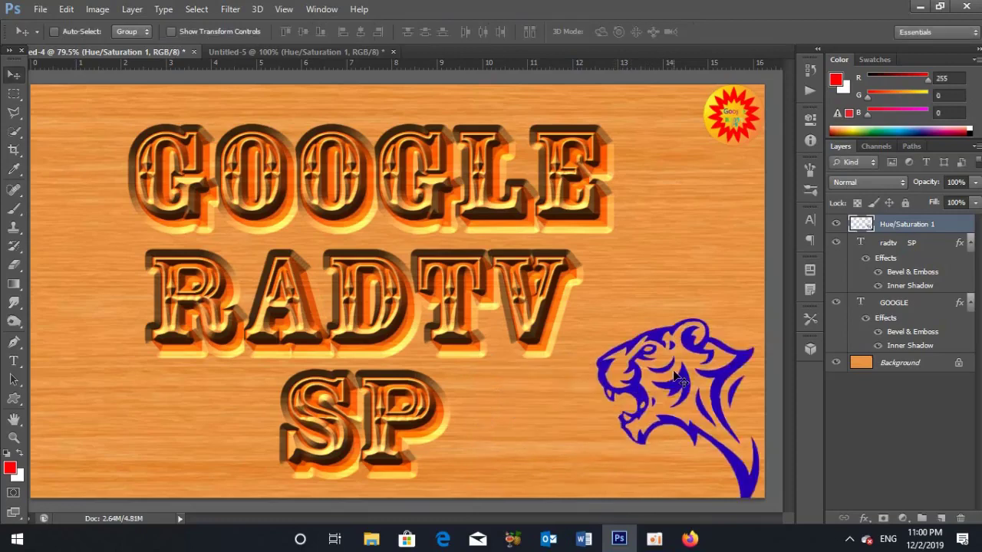
# Step: Duplicate the tiger, flip the copy horizontally, and place it in the lower-left corner
pyautogui.hotkey('ctrl', 'j')
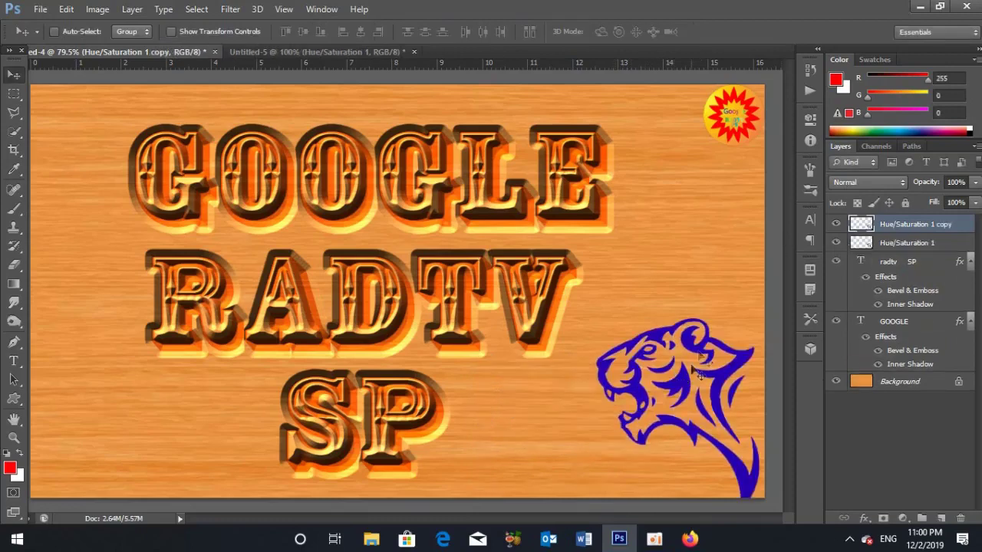
pyautogui.hotkey('ctrl', 't')
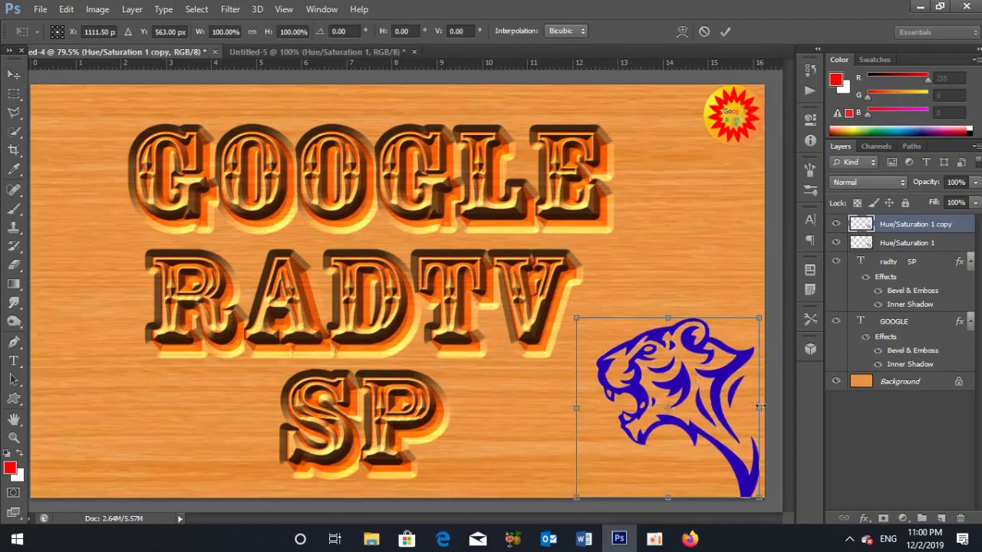
pyautogui.moveTo(757, 402); pyautogui.dragTo(569, 383)
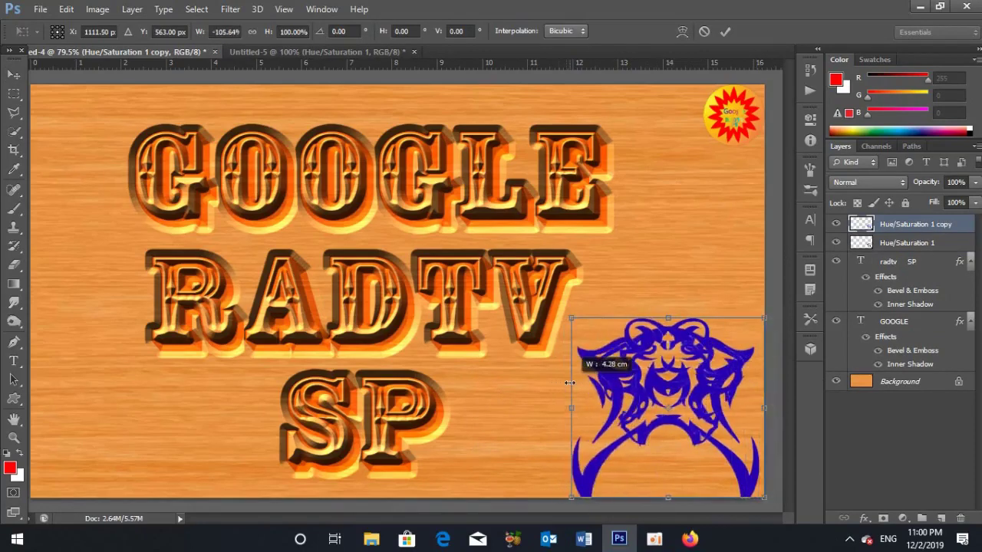
pyautogui.press('Return')
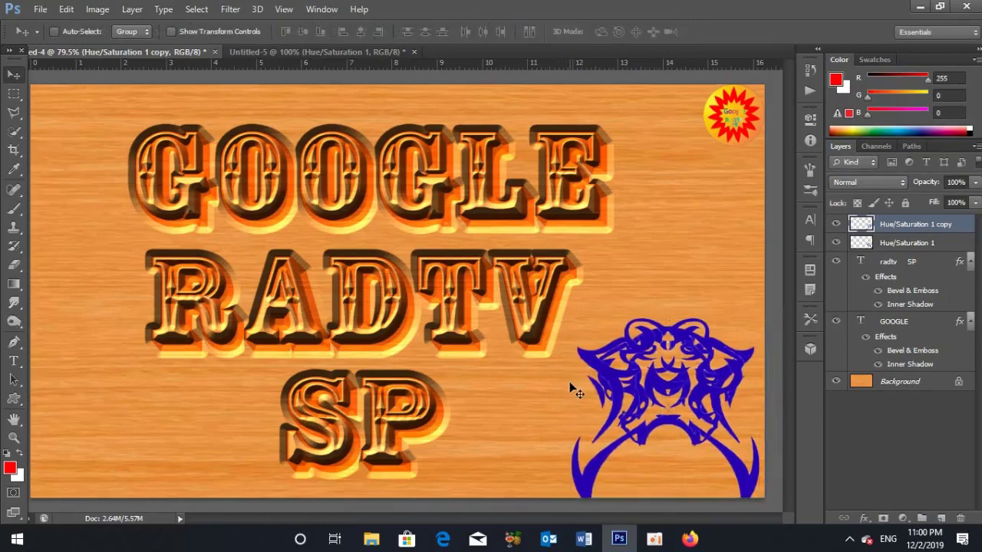
pyautogui.moveTo(670, 391); pyautogui.dragTo(138, 395)
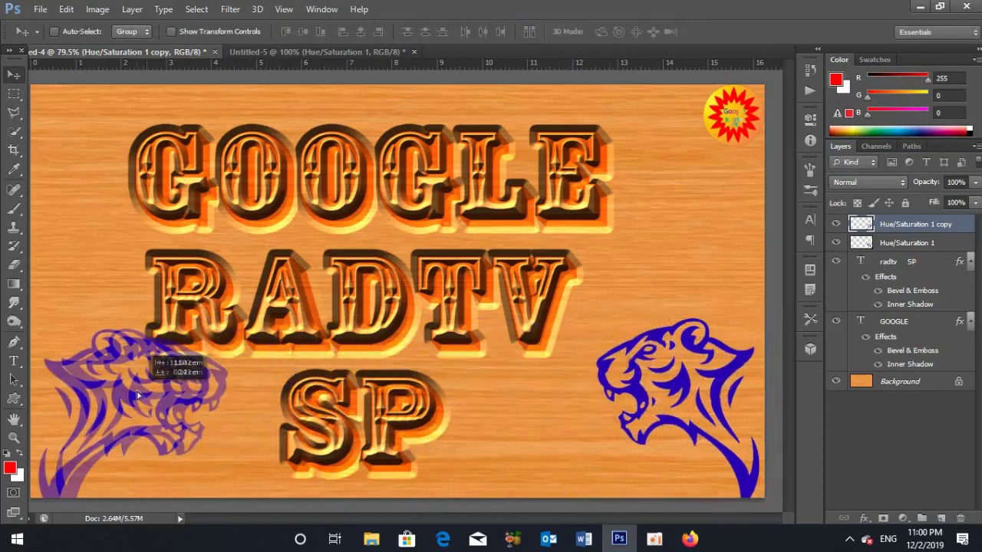
pyautogui.moveTo(138, 395); pyautogui.dragTo(118, 400)
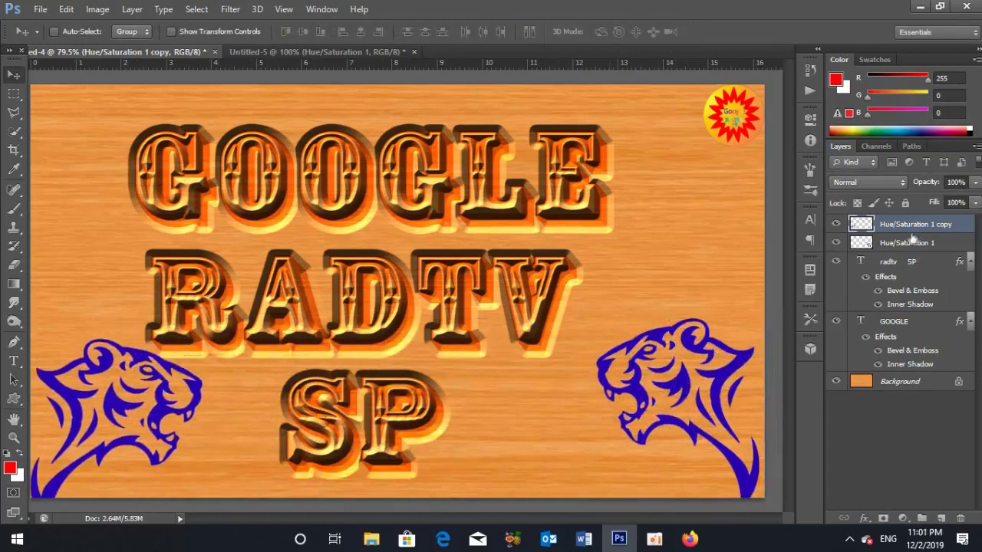
# Step: Merge both tiger layers into one and hide the RADTV SP and GOOGLE text
pyautogui.keyDown('shift'); pyautogui.click(908, 242); pyautogui.keyUp('shift')
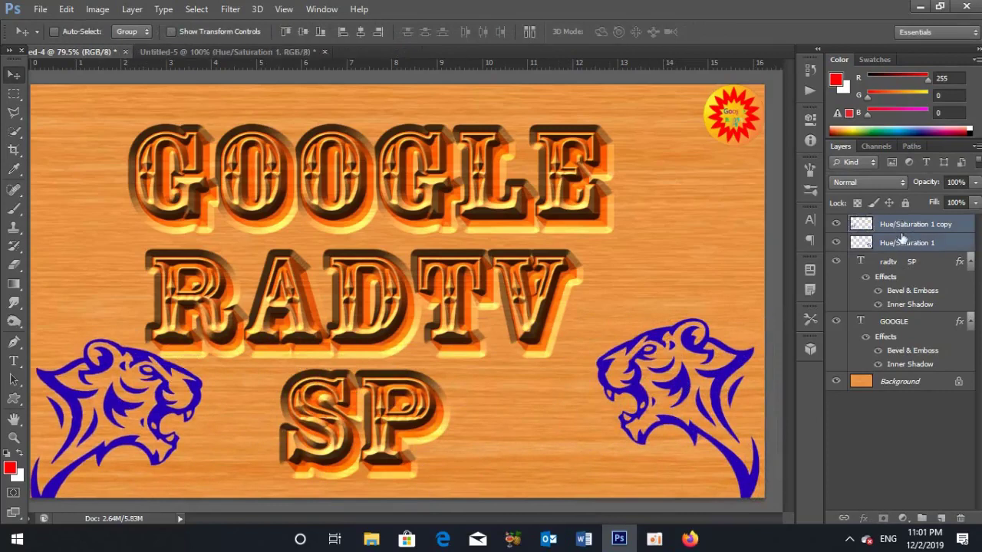
pyautogui.hotkey('ctrl', 'e')
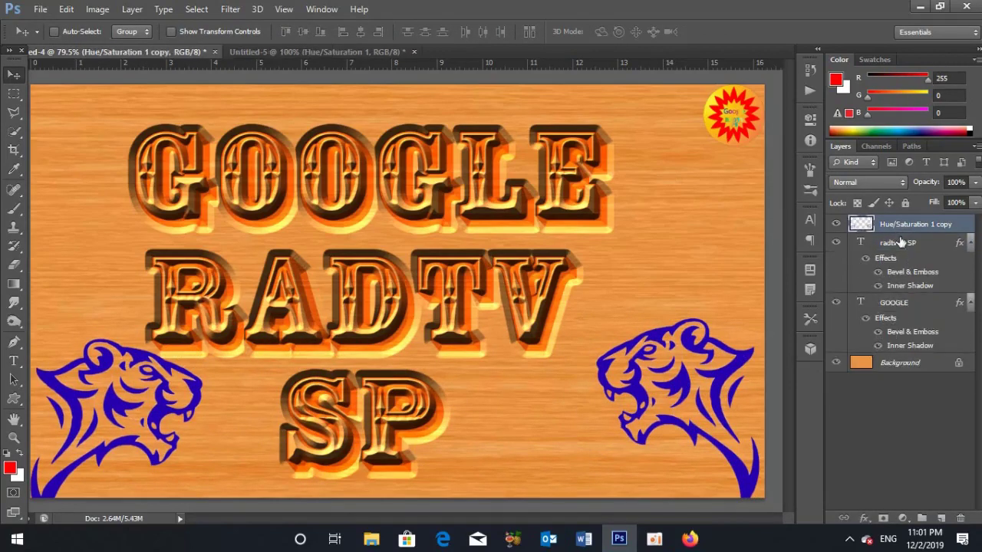
pyautogui.click(835, 242)
pyautogui.click(836, 302)
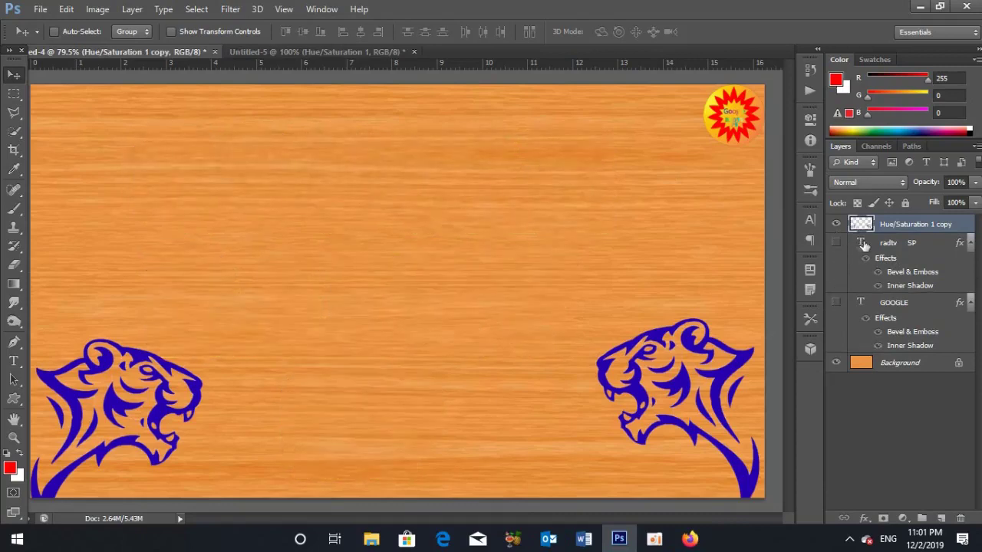
# Step: Copy the layer style from the RADTV SP text layer
pyautogui.rightClick(862, 244)
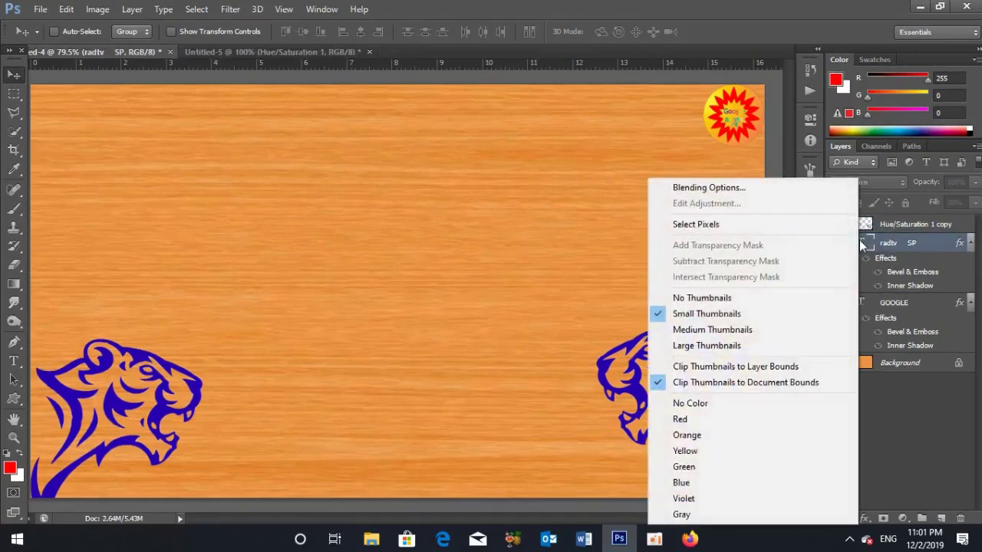
pyautogui.rightClick(894, 241)
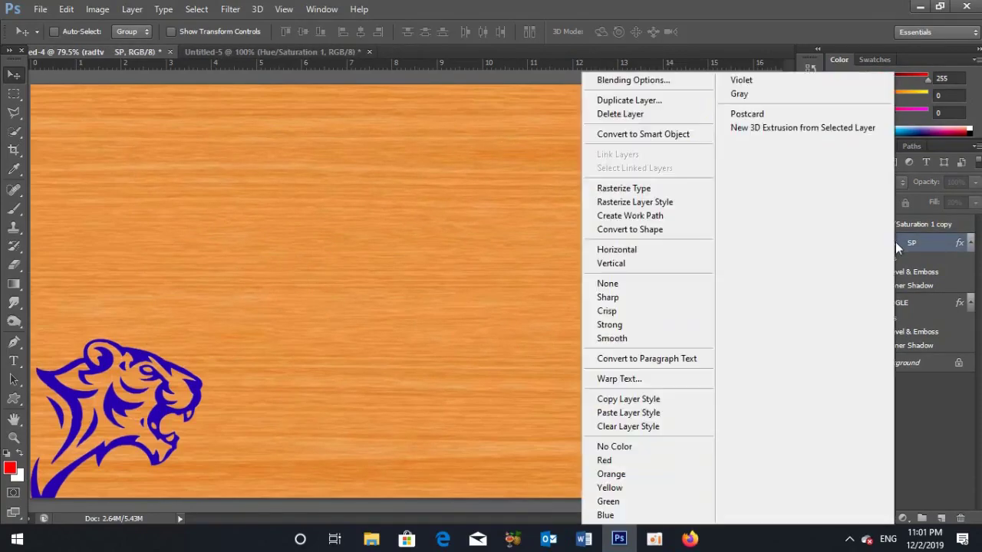
pyautogui.click(620, 404)
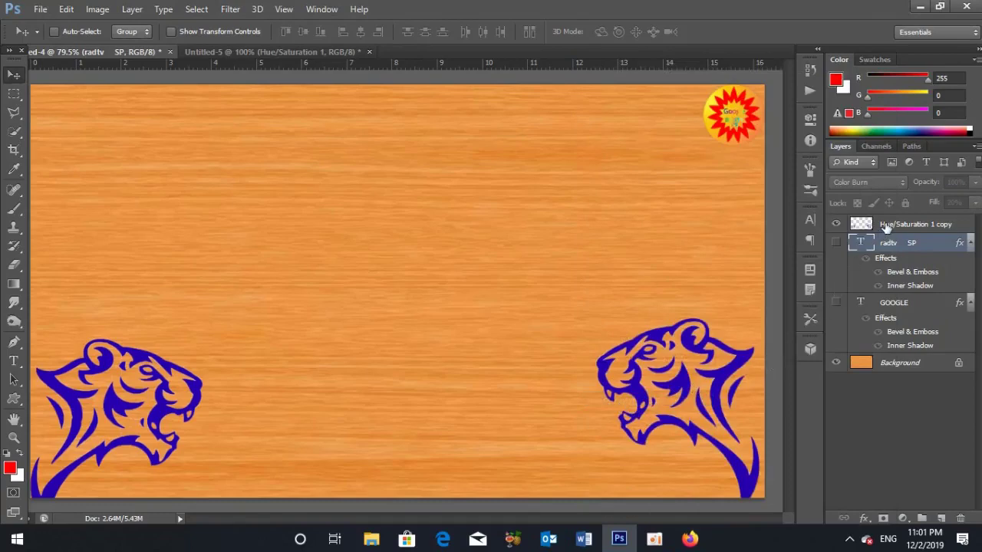
# Step: Paste the carved style onto the merged tiger layer and show both text layers
pyautogui.click(885, 227)
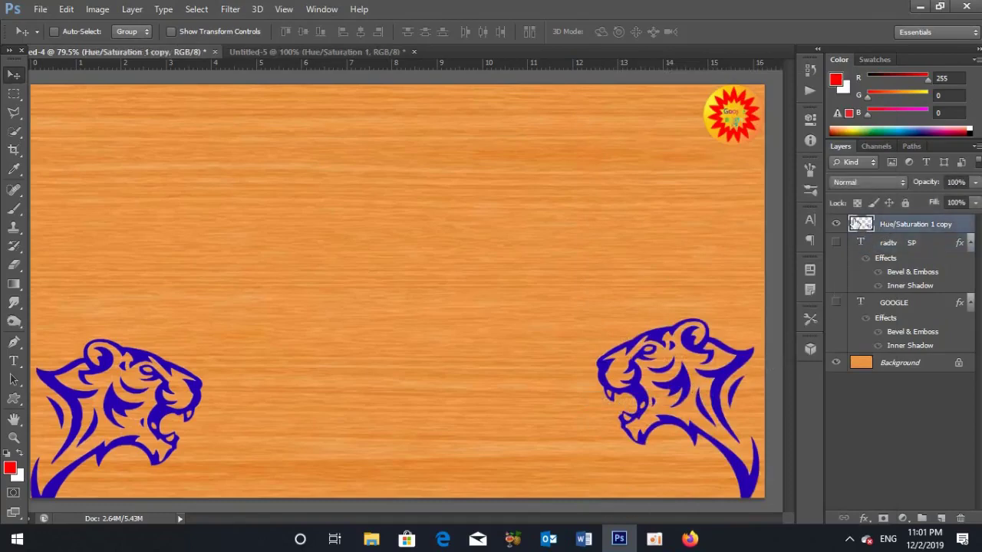
pyautogui.rightClick(886, 224)
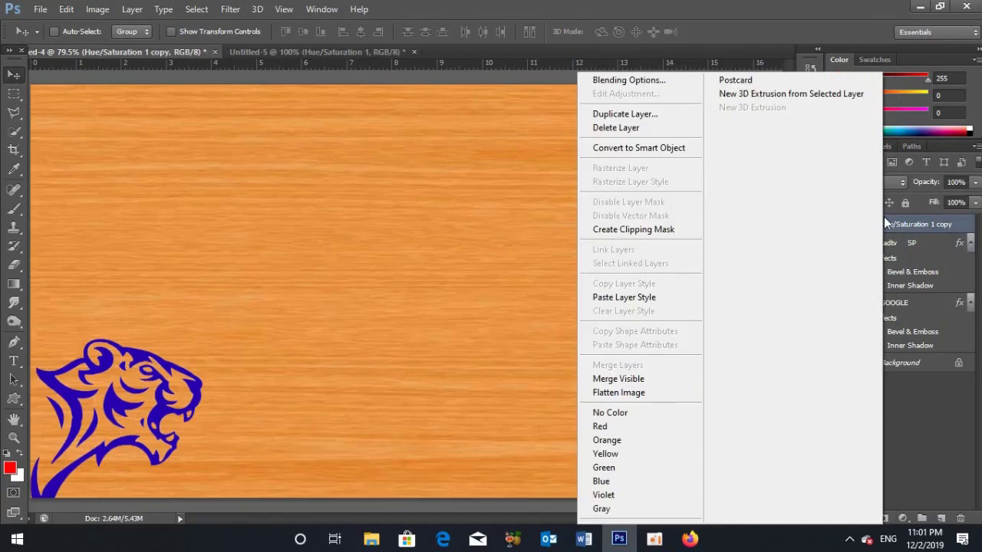
pyautogui.click(604, 298)
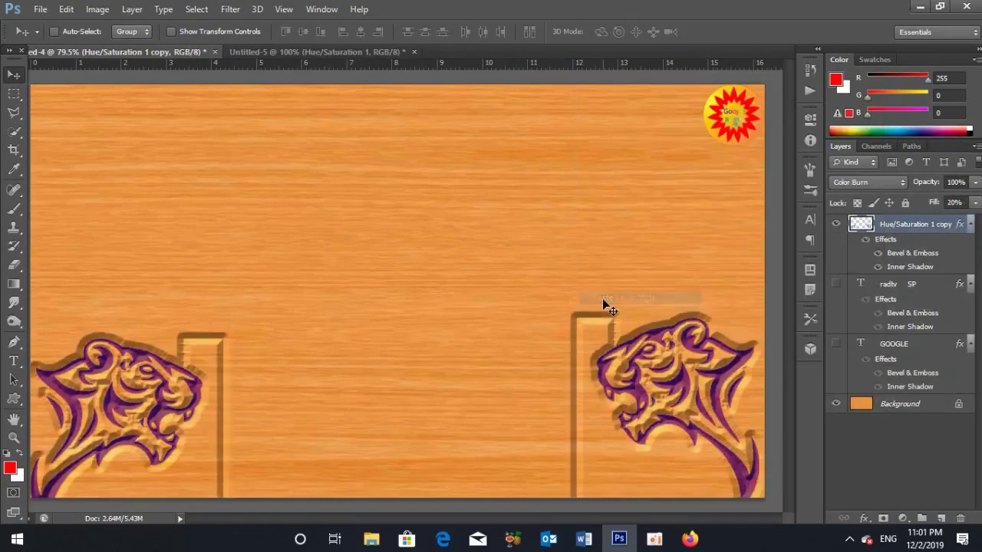
pyautogui.click(837, 284)
pyautogui.click(837, 285)
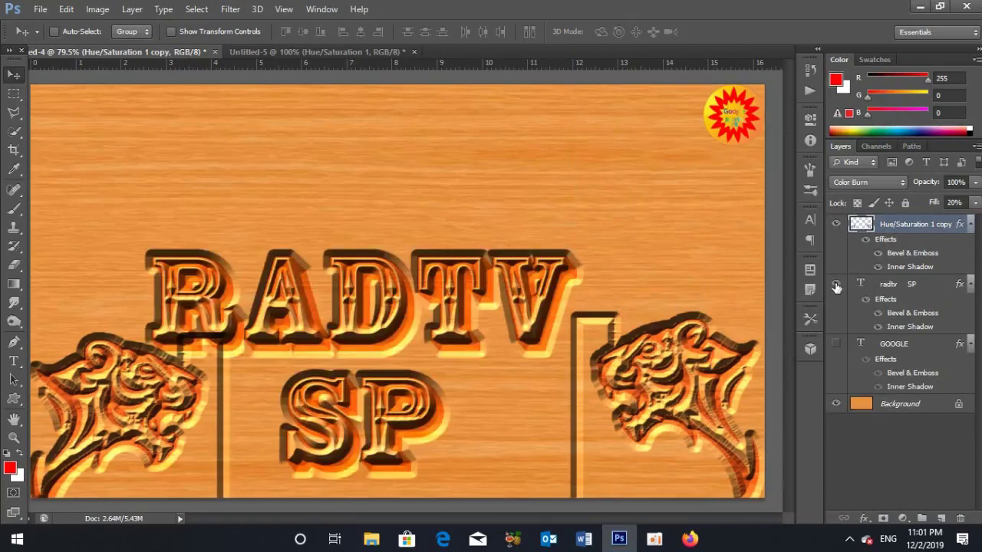
pyautogui.click(837, 344)
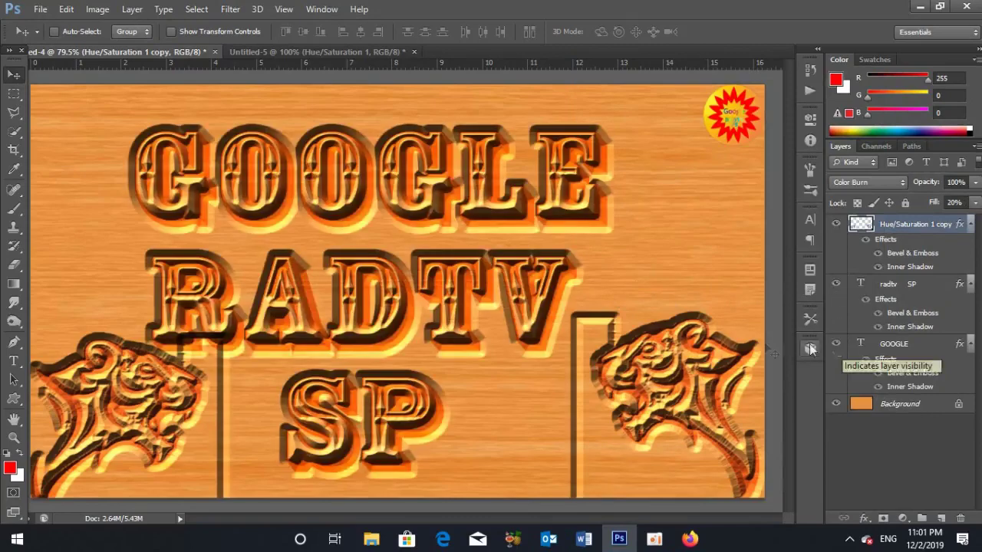
# Step: Squeeze the RADTV SP text layer to about 78.61% width and shift it right between the tigers
pyautogui.click(897, 290)
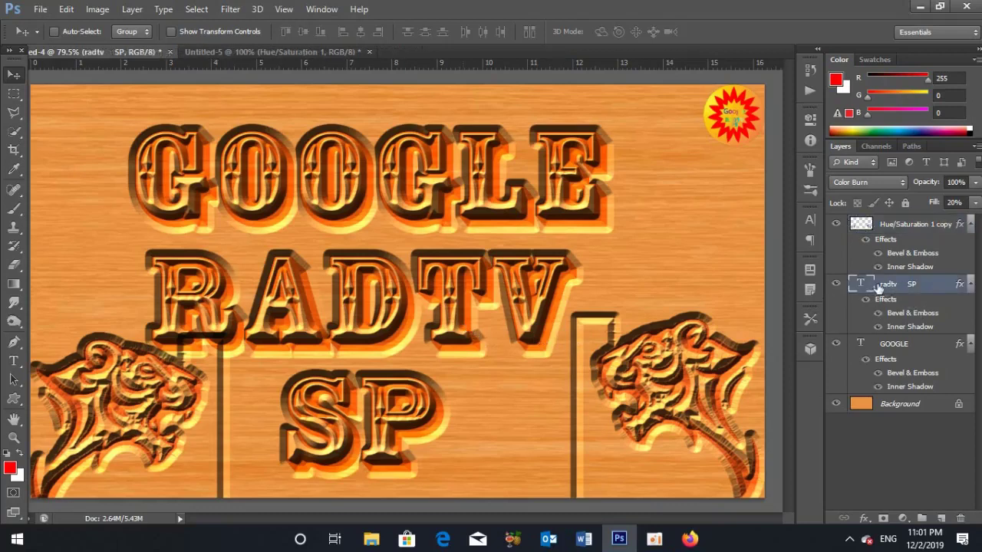
pyautogui.hotkey('ctrl', 't')
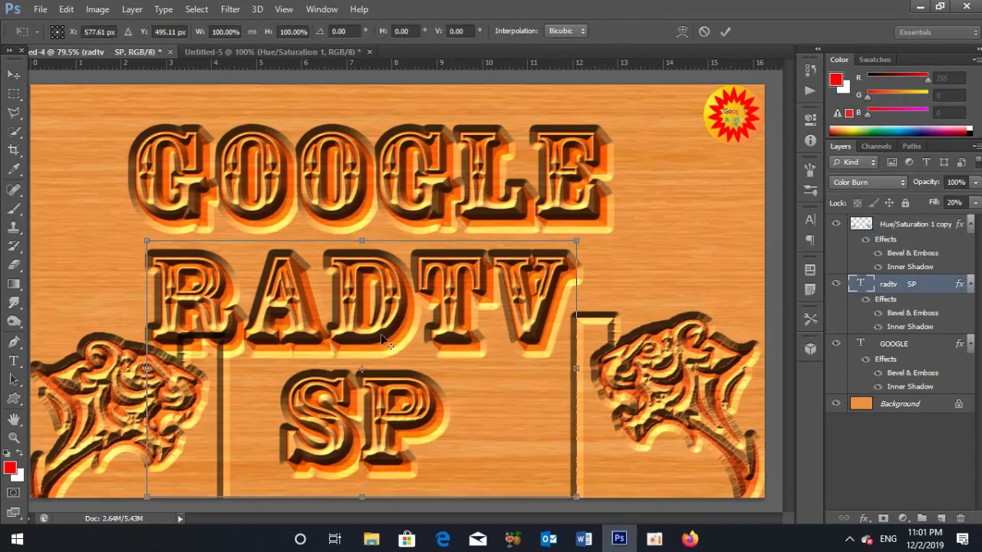
pyautogui.moveTo(146, 369); pyautogui.dragTo(190, 370)
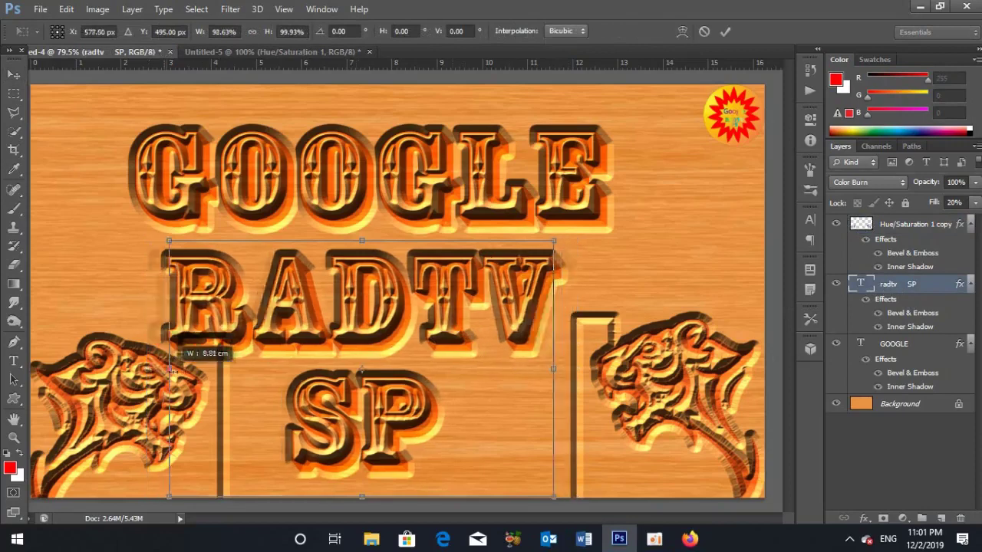
pyautogui.moveTo(328, 316); pyautogui.dragTo(382, 316)
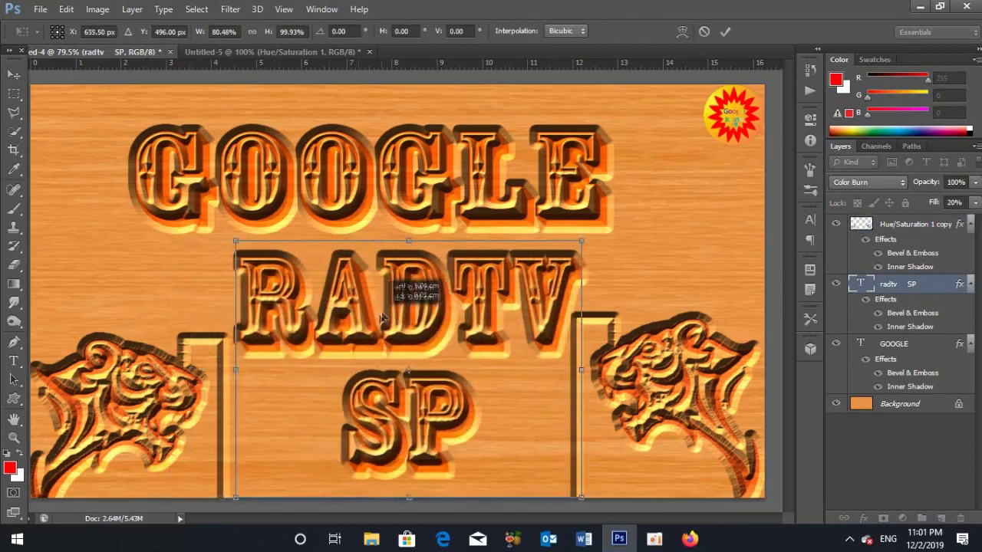
pyautogui.moveTo(586, 369)
pyautogui.mouseDown()
pyautogui.moveTo(564, 368)
pyautogui.moveTo(575, 369)
pyautogui.mouseUp()
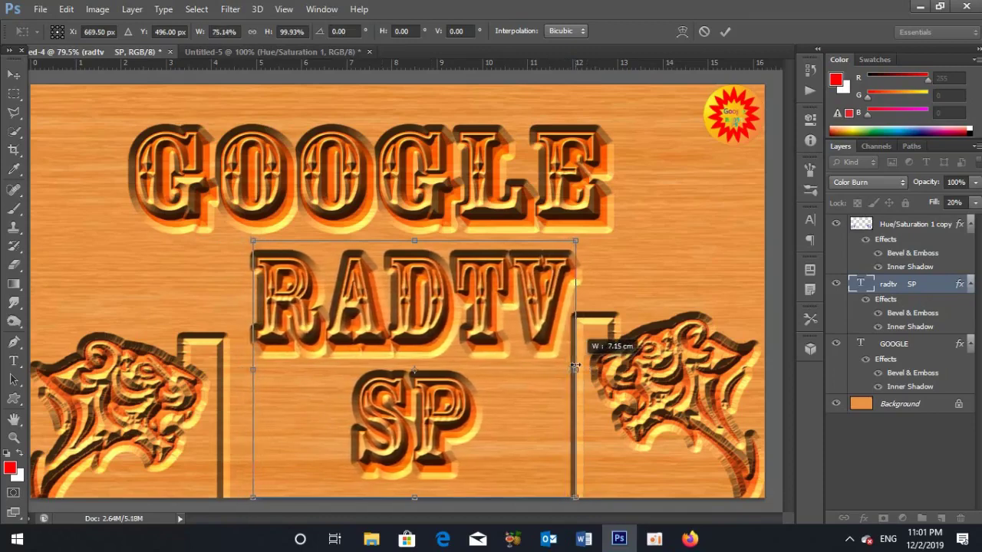
pyautogui.moveTo(252, 369); pyautogui.dragTo(238, 362)
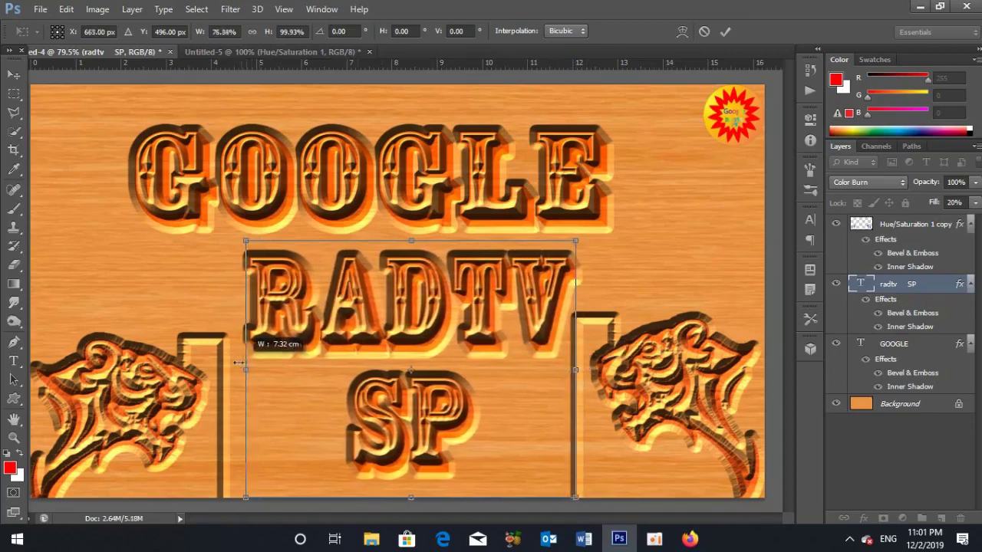
pyautogui.press('Return')
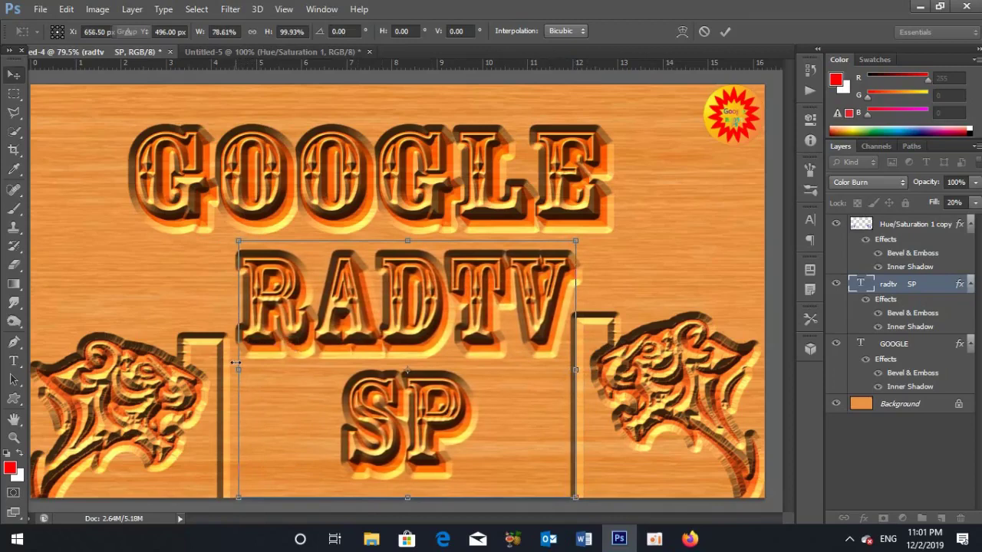